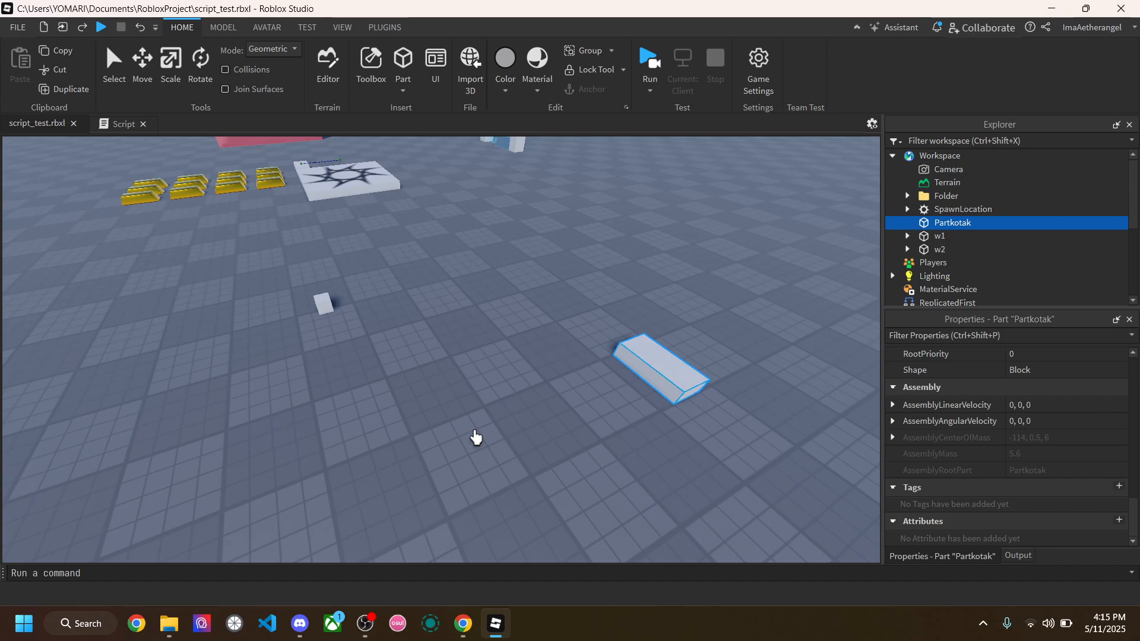
pyautogui.moveTo(445, 351); pyautogui.dragTo(445, 352, button='right')
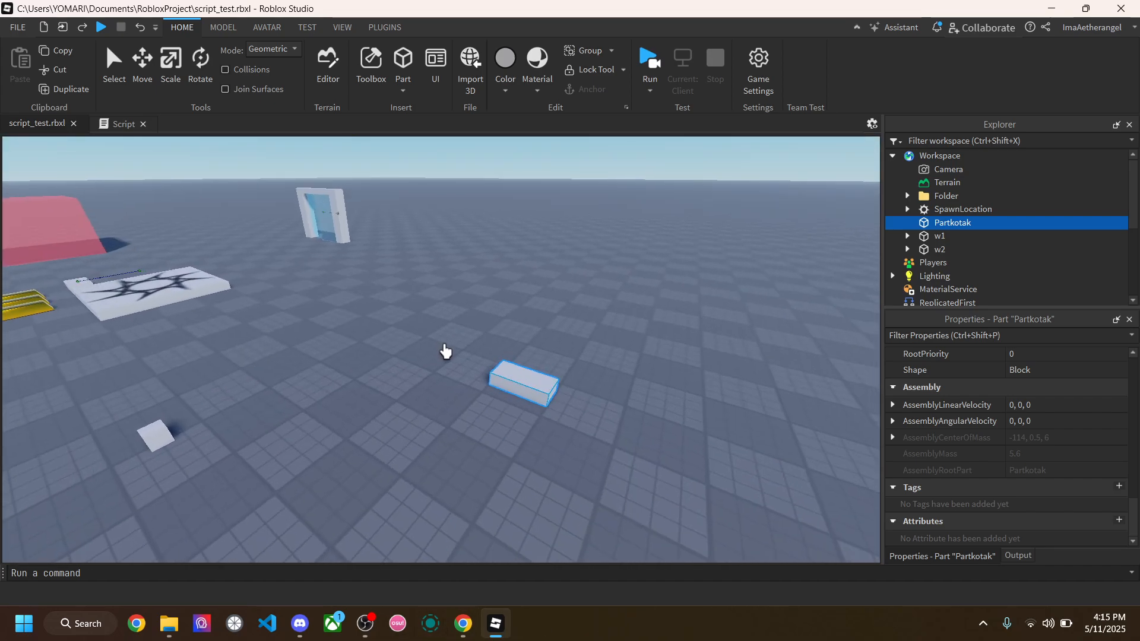
pyautogui.press('s')
pyautogui.press('d')
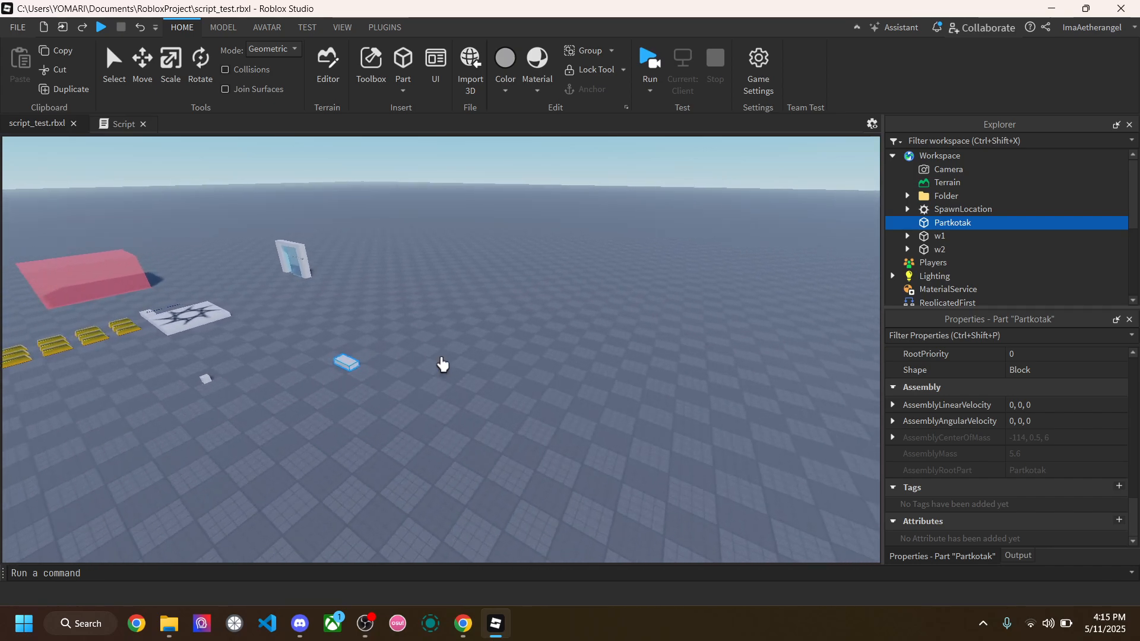
pyautogui.press('w')
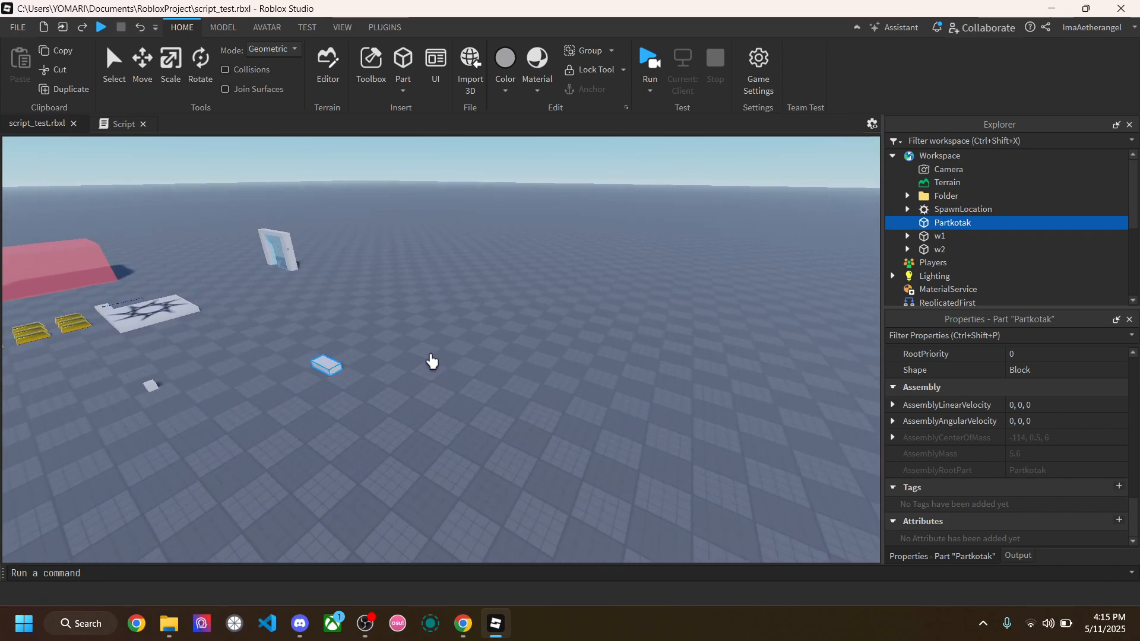
pyautogui.moveTo(430, 362); pyautogui.dragTo(427, 363, button='right')
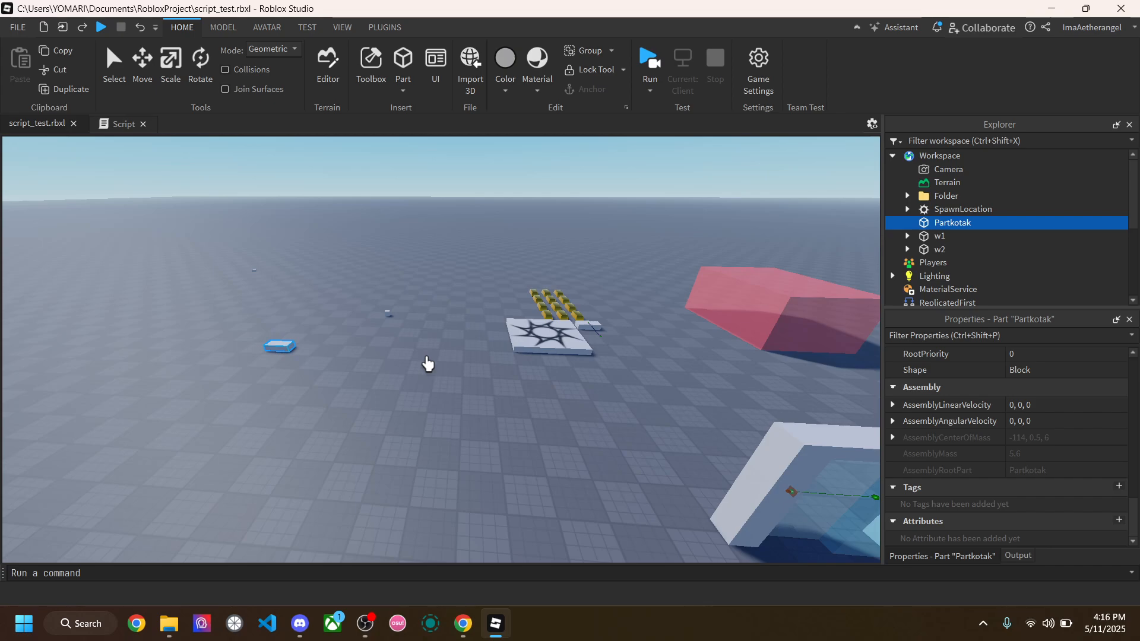
pyautogui.moveTo(392, 357); pyautogui.dragTo(392, 356, button='right')
pyautogui.press('w')
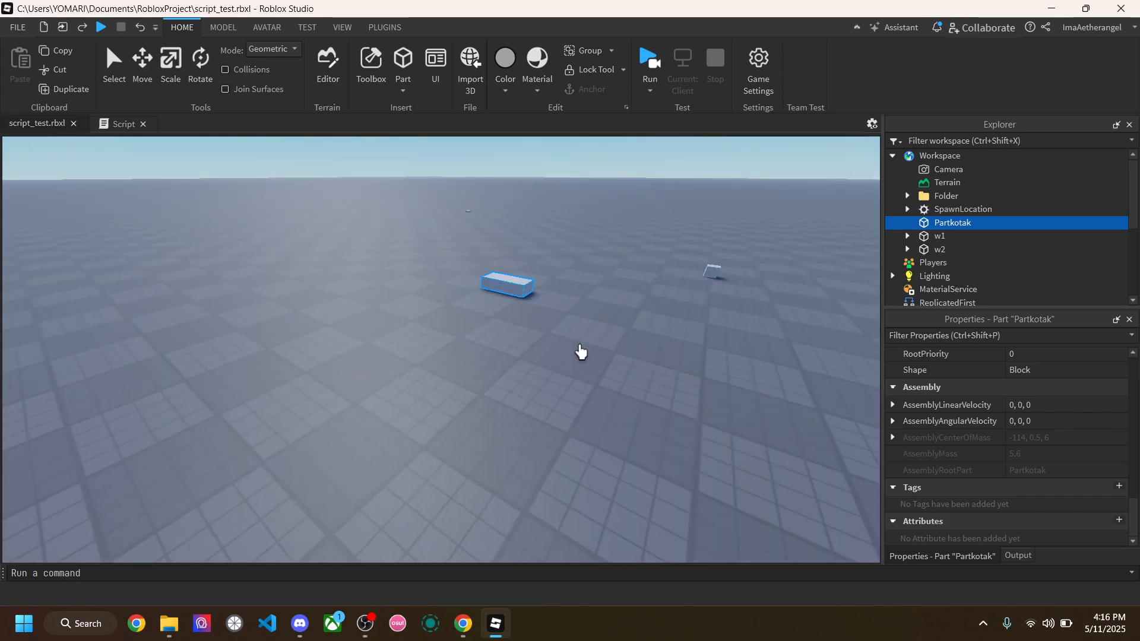
# Step: Switch to the YouTube Studio comments in Chrome, examine the top comment's mention of Instances, and return to Roblox Studio
pyautogui.click(462, 635)
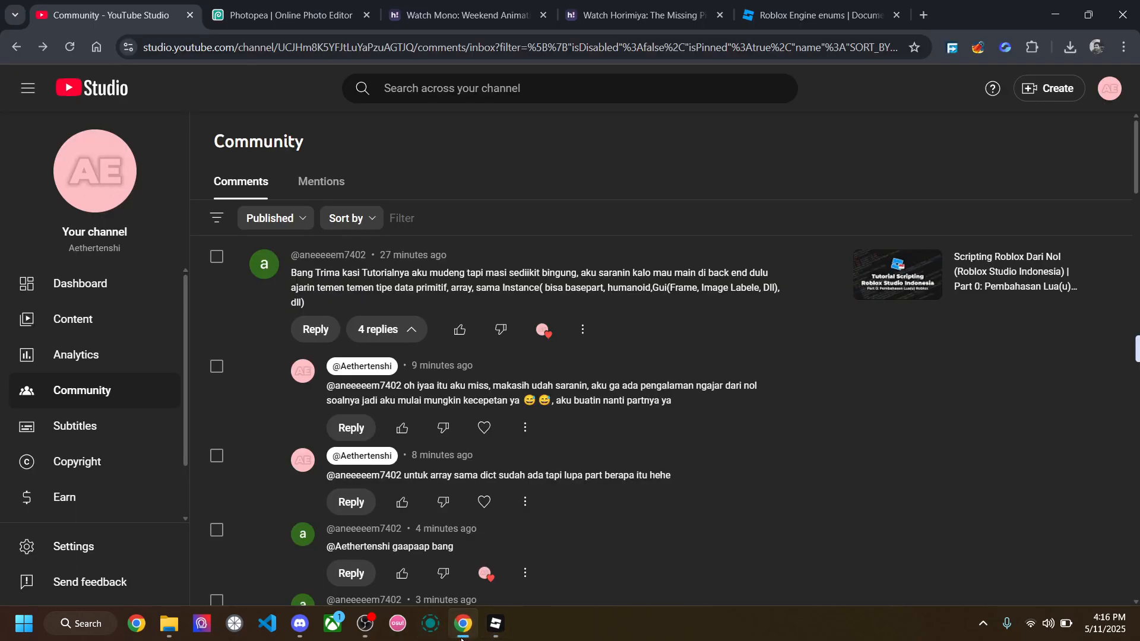
pyautogui.moveTo(436, 308); pyautogui.dragTo(272, 278)
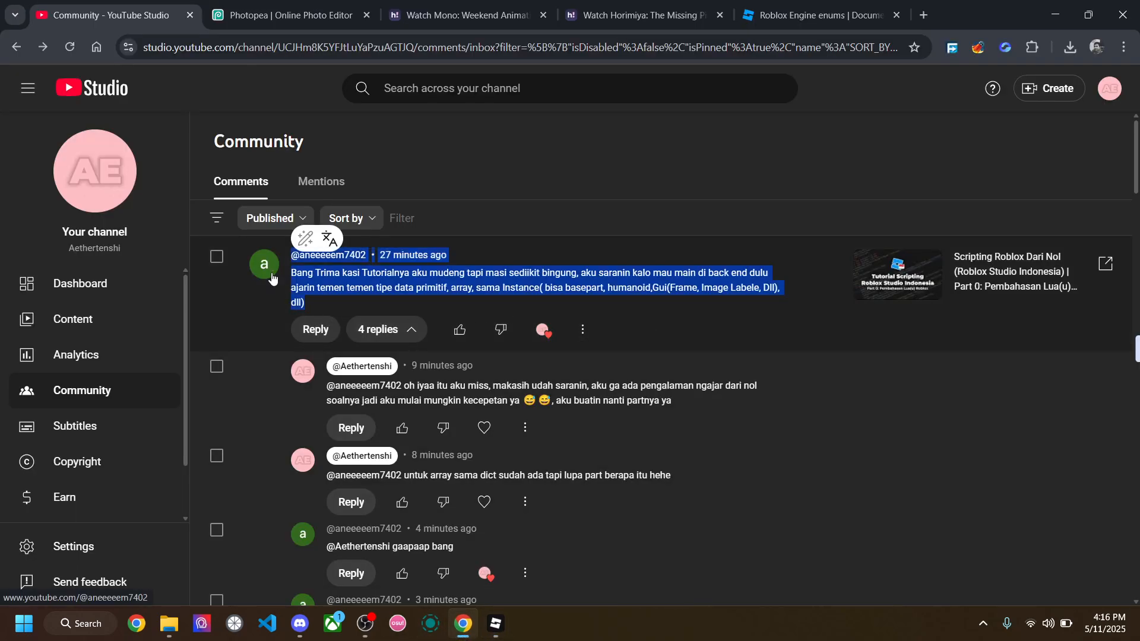
pyautogui.click(486, 268)
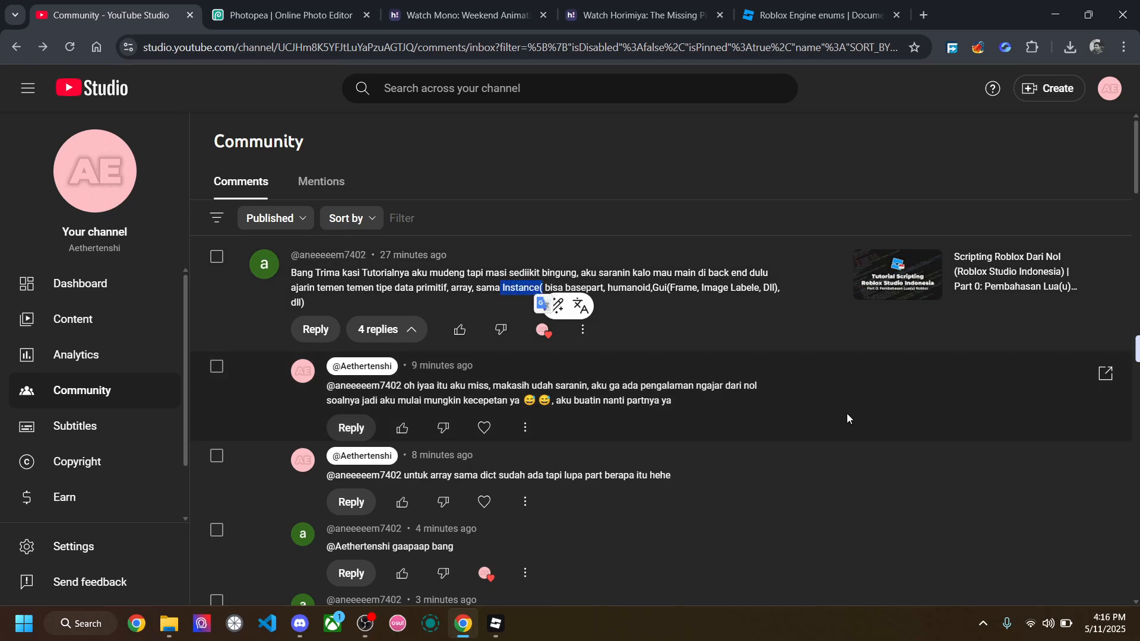
pyautogui.click(1056, 15)
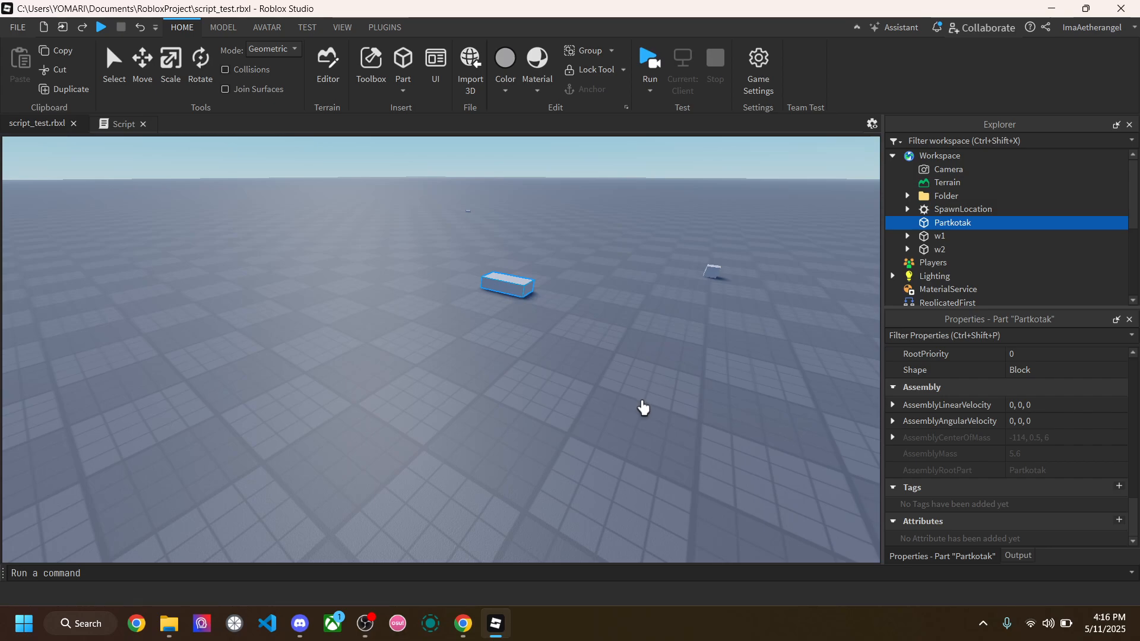
# Step: Skim the full list of object types that can be inserted into Partkotak
pyautogui.hotkey('ctrl', 'i')
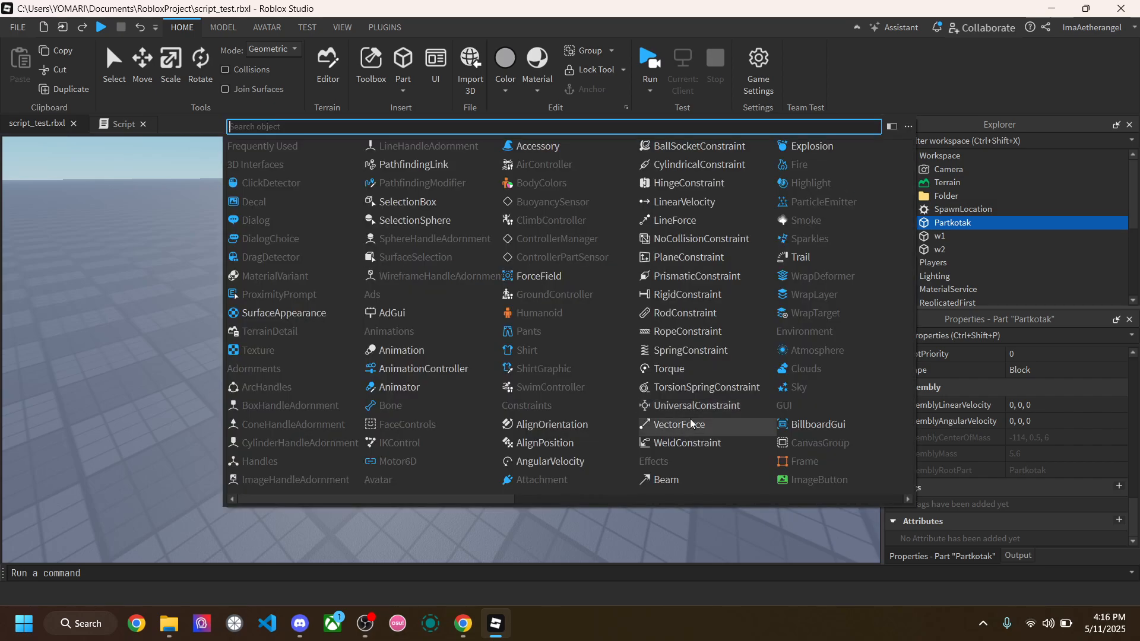
pyautogui.scroll(-5, 594, 439)
pyautogui.scroll(5, 561, 338)
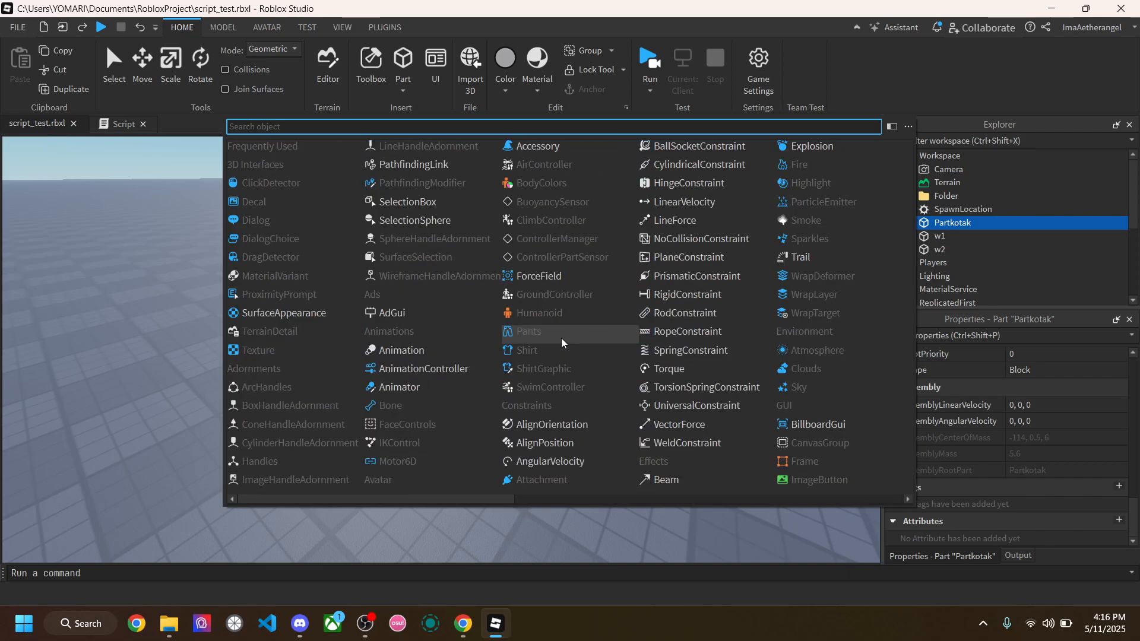
pyautogui.scroll(-5, 561, 338)
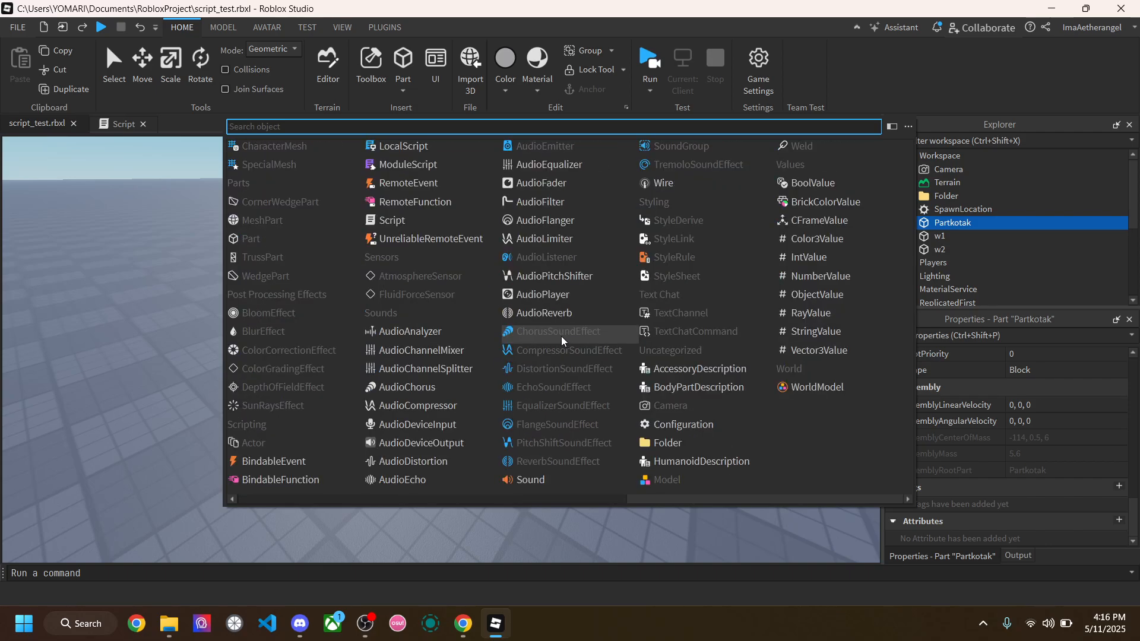
pyautogui.scroll(3, 561, 336)
pyautogui.scroll(-3, 561, 336)
pyautogui.scroll(3, 561, 337)
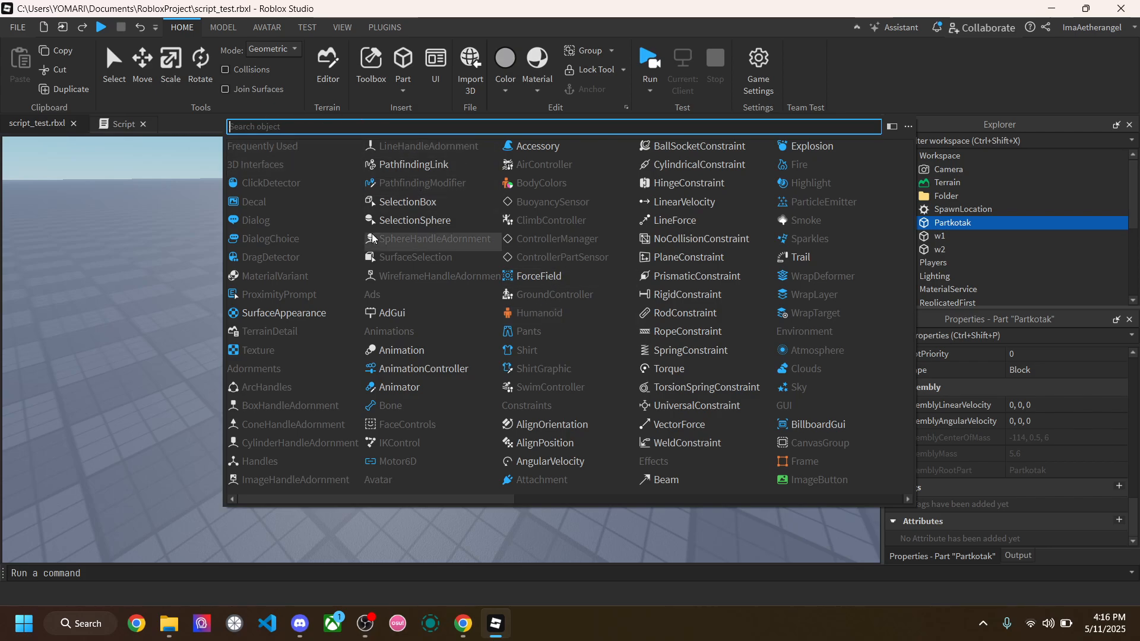
pyautogui.click(89, 289)
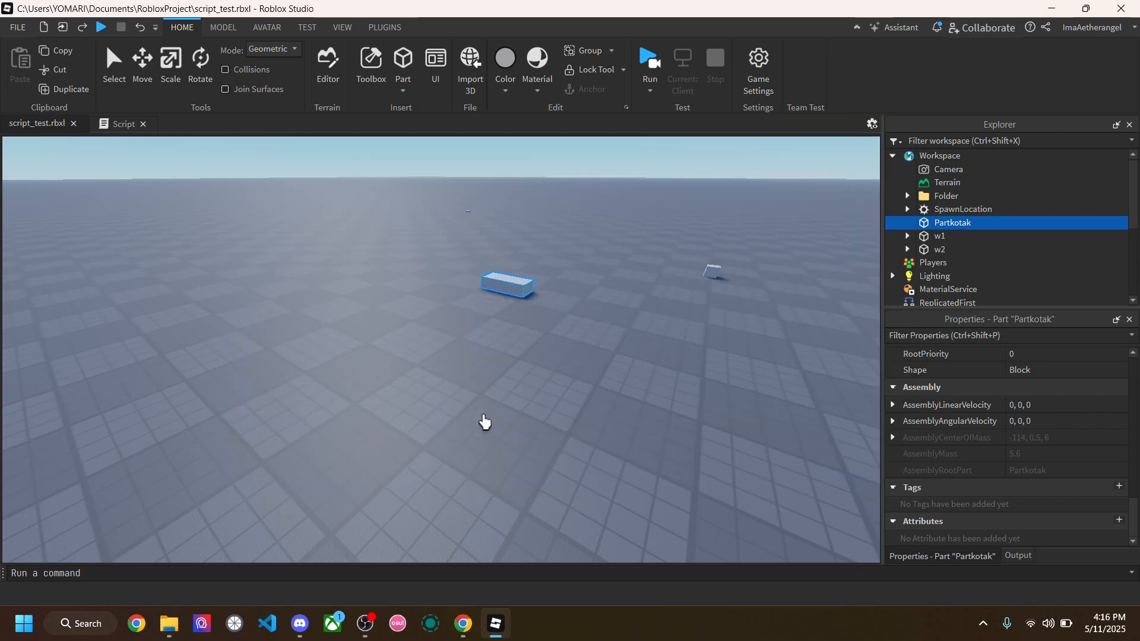
# Step: Examine the insertable object categories one by one, from 3D Interfaces through GUI, Parts and Scripting to Values
pyautogui.hotkey('ctrl', 'i')
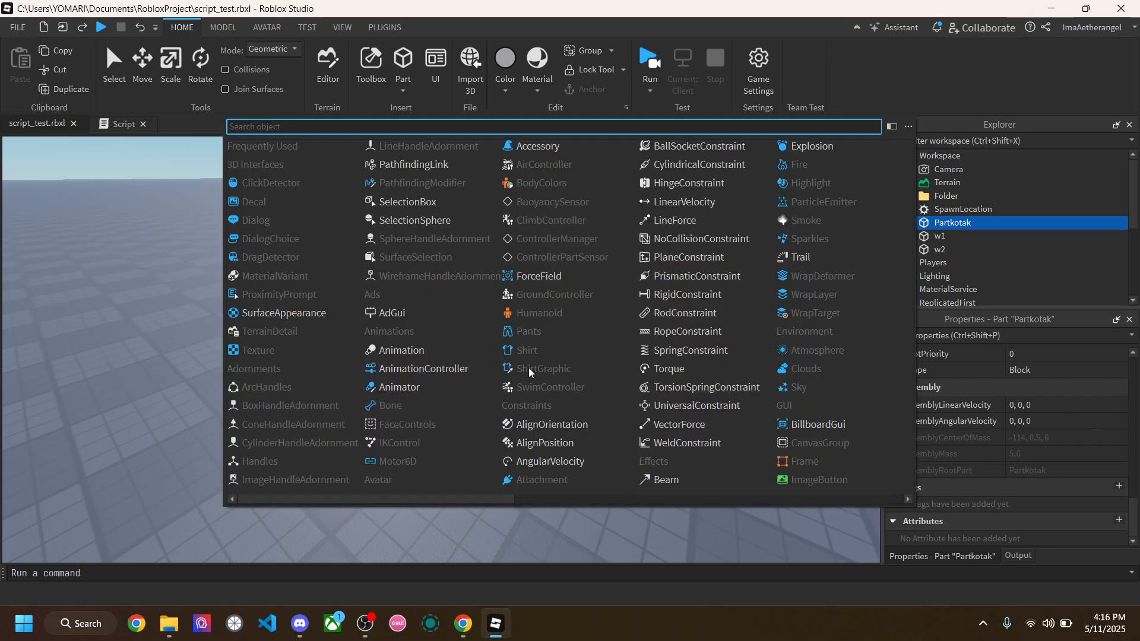
pyautogui.moveTo(456, 500); pyautogui.dragTo(348, 480)
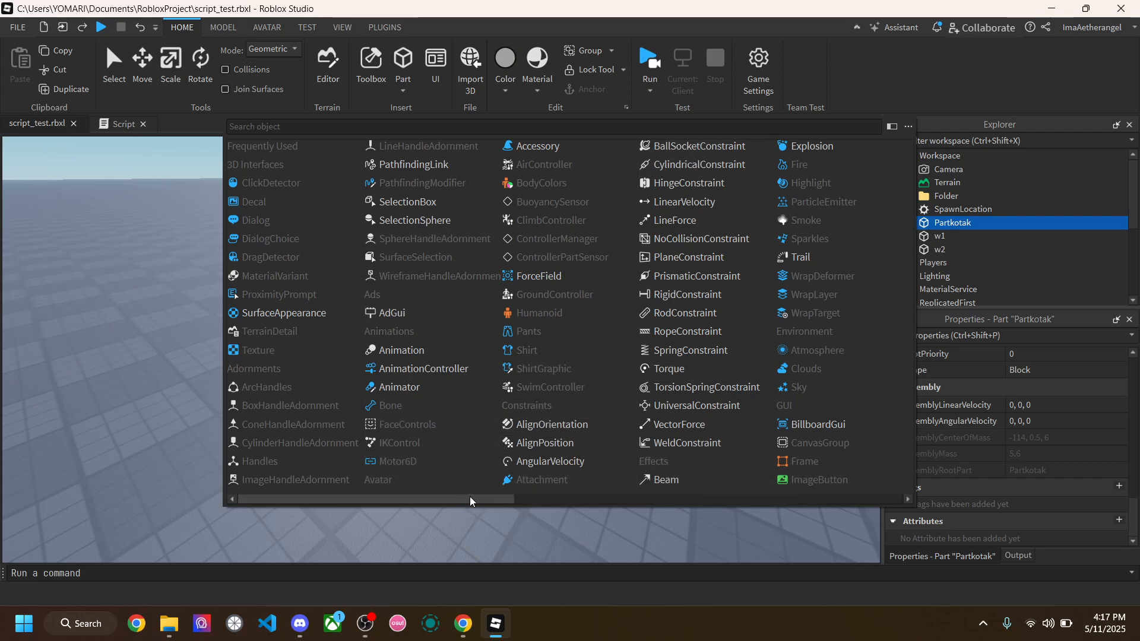
pyautogui.moveTo(469, 496); pyautogui.dragTo(598, 498)
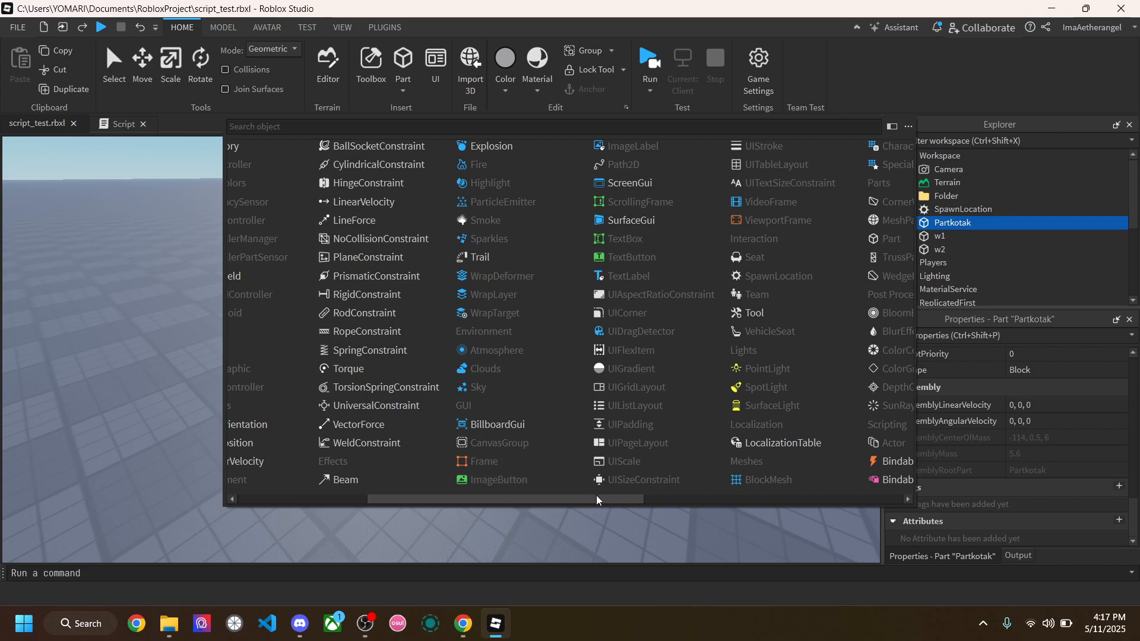
pyautogui.moveTo(596, 495); pyautogui.dragTo(653, 498)
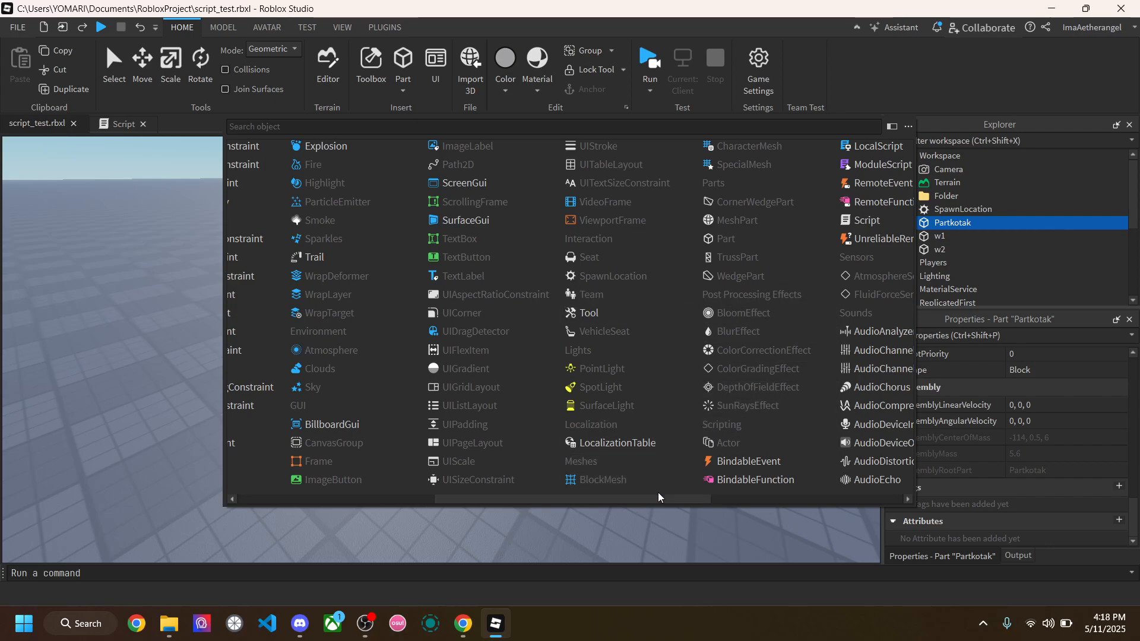
pyautogui.moveTo(689, 498); pyautogui.dragTo(815, 483)
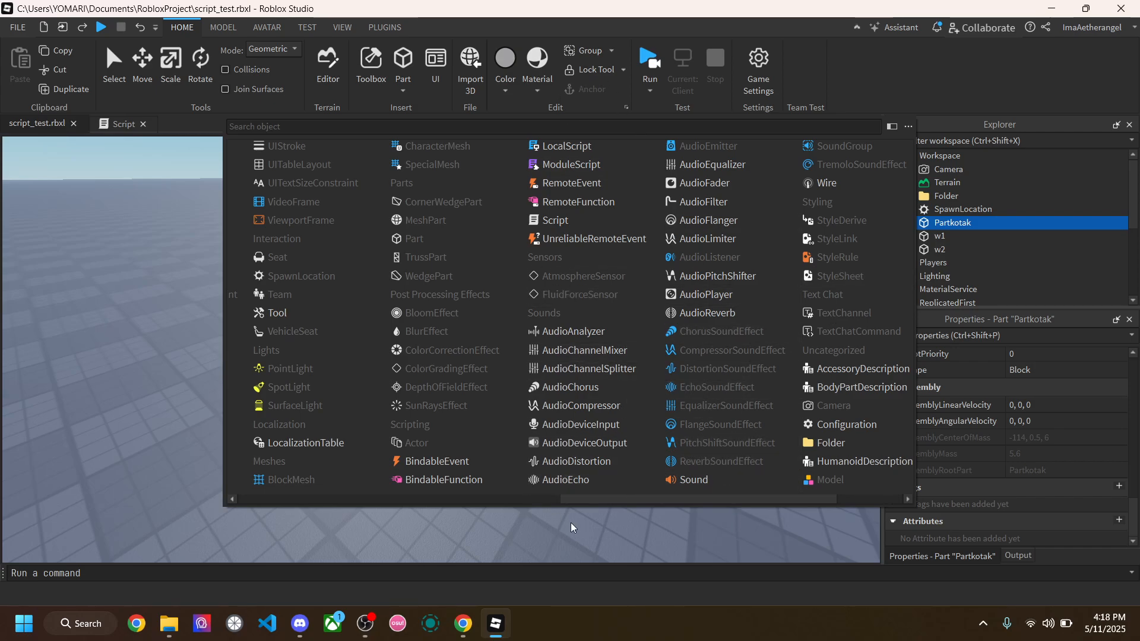
pyautogui.moveTo(624, 499); pyautogui.dragTo(699, 491)
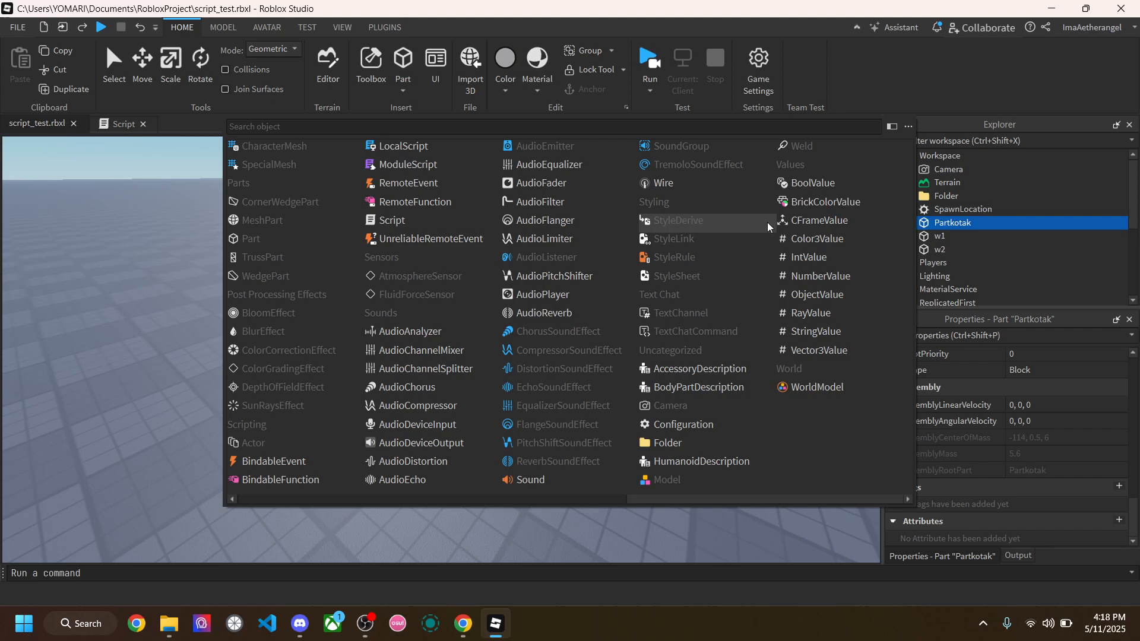
pyautogui.moveTo(746, 497); pyautogui.dragTo(314, 499)
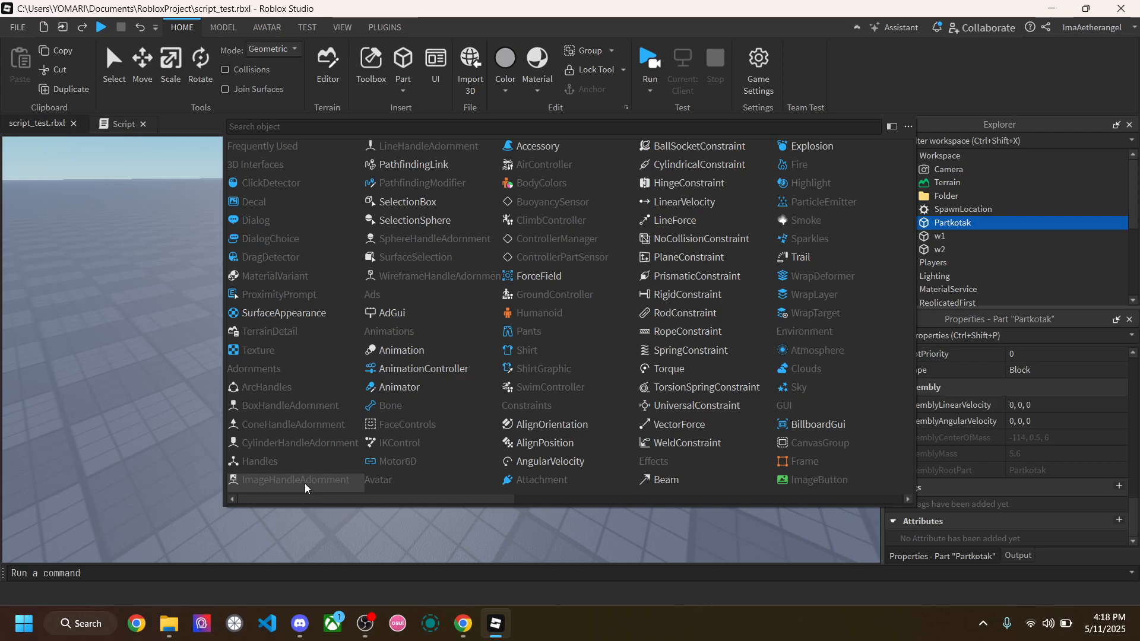
pyautogui.click(200, 418)
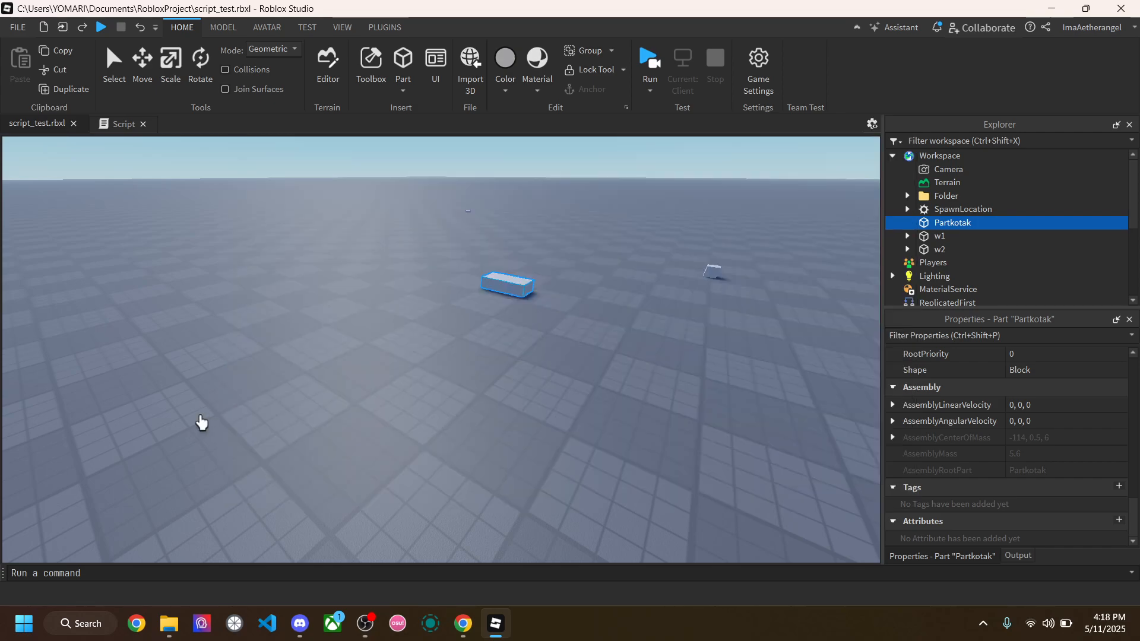
# Step: Insert a new block part into the workspace and move it farther in front of Partkotak, toward the camera
pyautogui.click(402, 59)
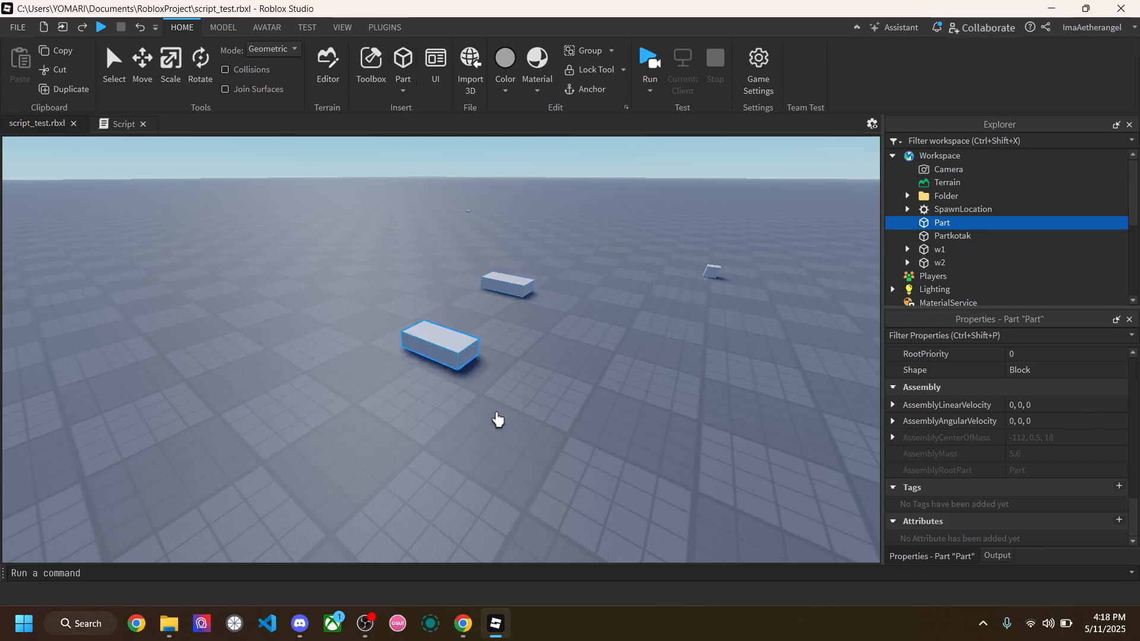
pyautogui.click(113, 64)
pyautogui.moveTo(430, 363); pyautogui.dragTo(472, 412)
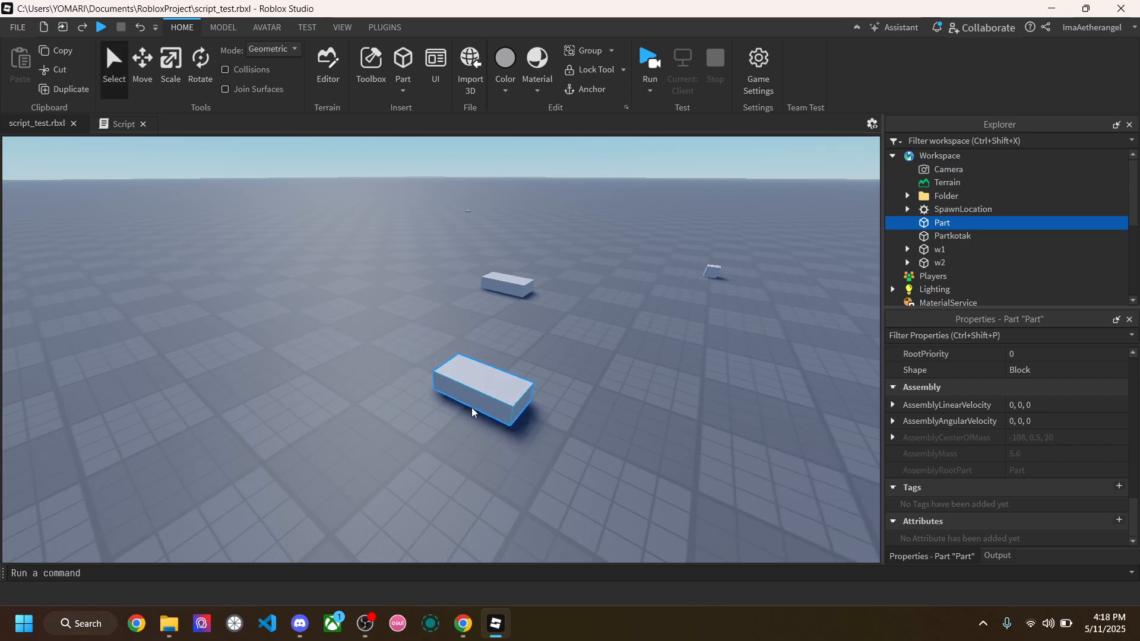
# Step: Paste a copy of the new block on top of it and scale the copy down to about half its length
pyautogui.hotkey('ctrl', 'c')
pyautogui.hotkey('ctrl', 'v')
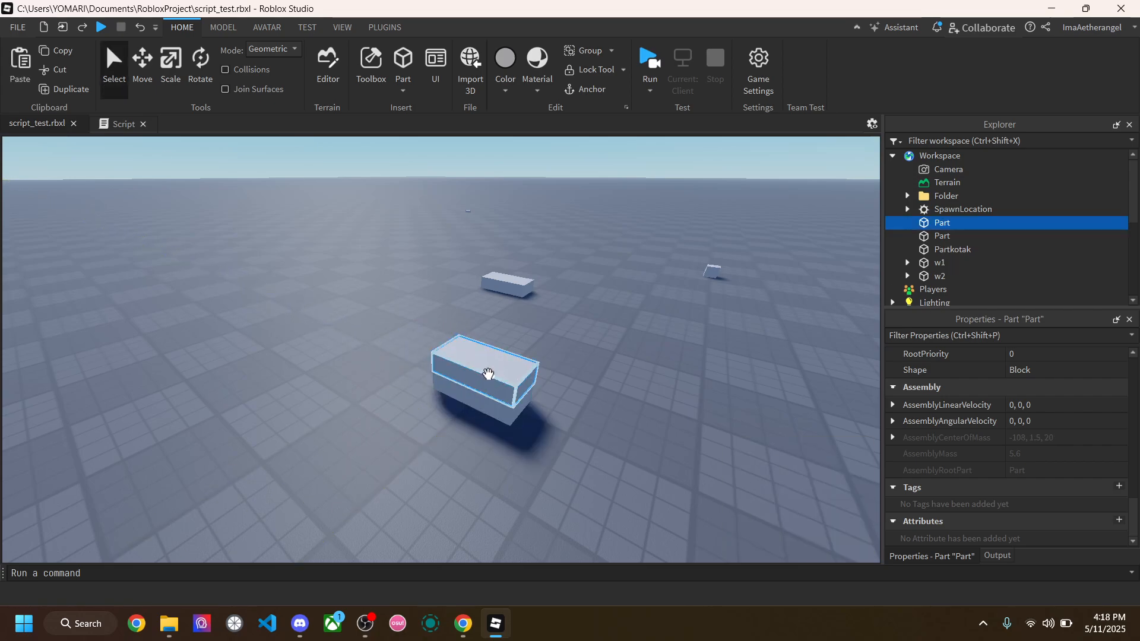
pyautogui.click(171, 62)
pyautogui.moveTo(546, 392)
pyautogui.mouseDown()
pyautogui.moveTo(504, 374)
pyautogui.moveTo(532, 383)
pyautogui.mouseUp()
pyautogui.click(565, 358)
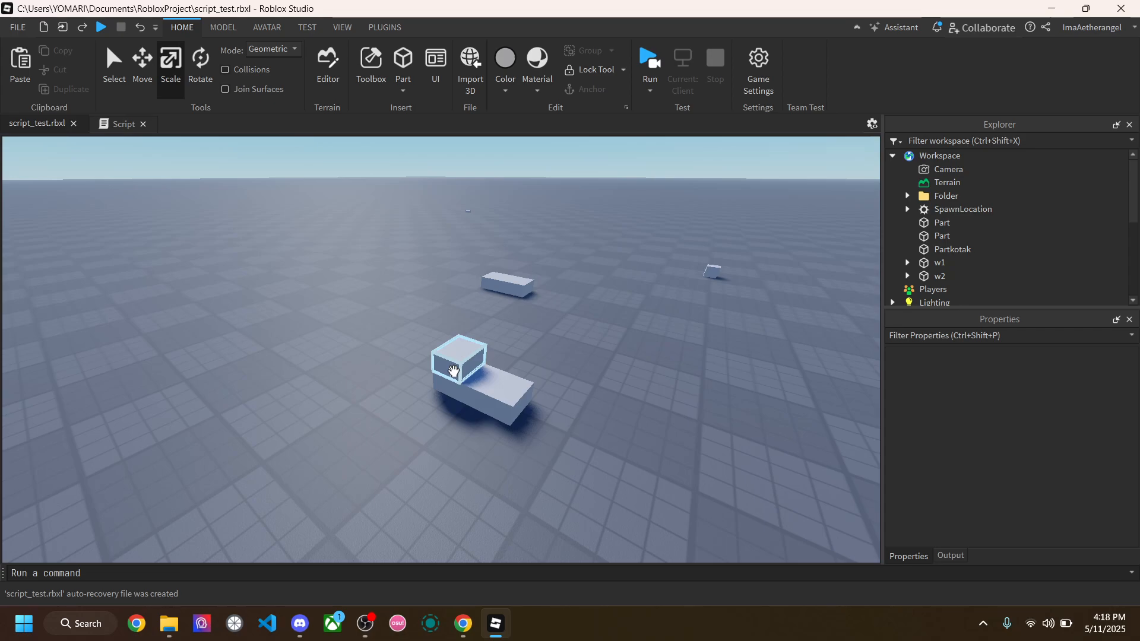
pyautogui.click(454, 372)
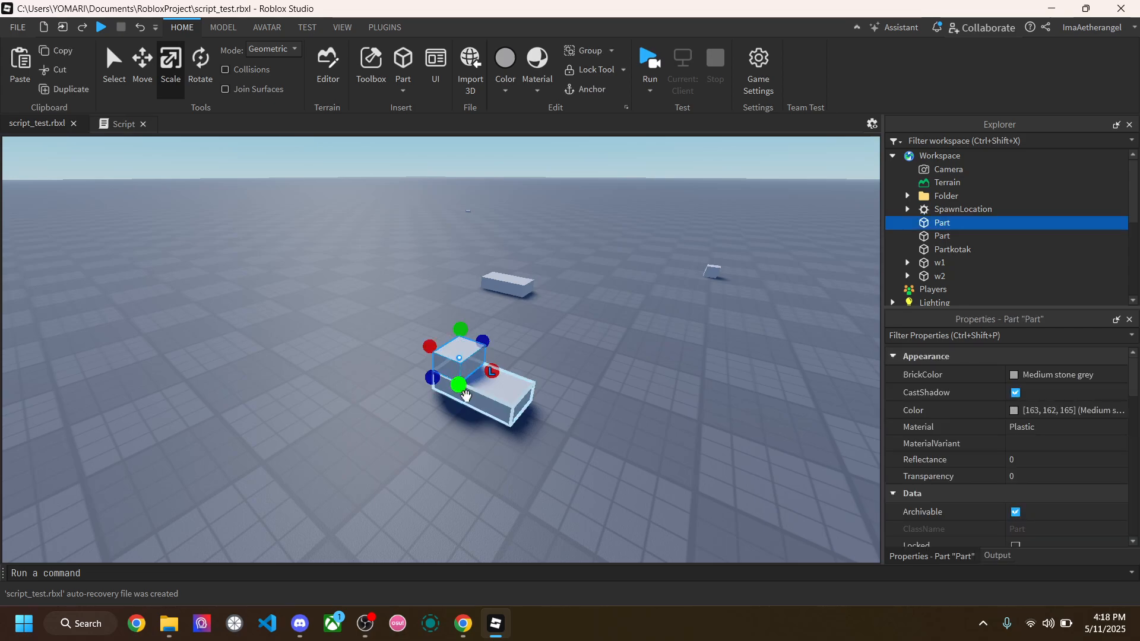
pyautogui.click(498, 411)
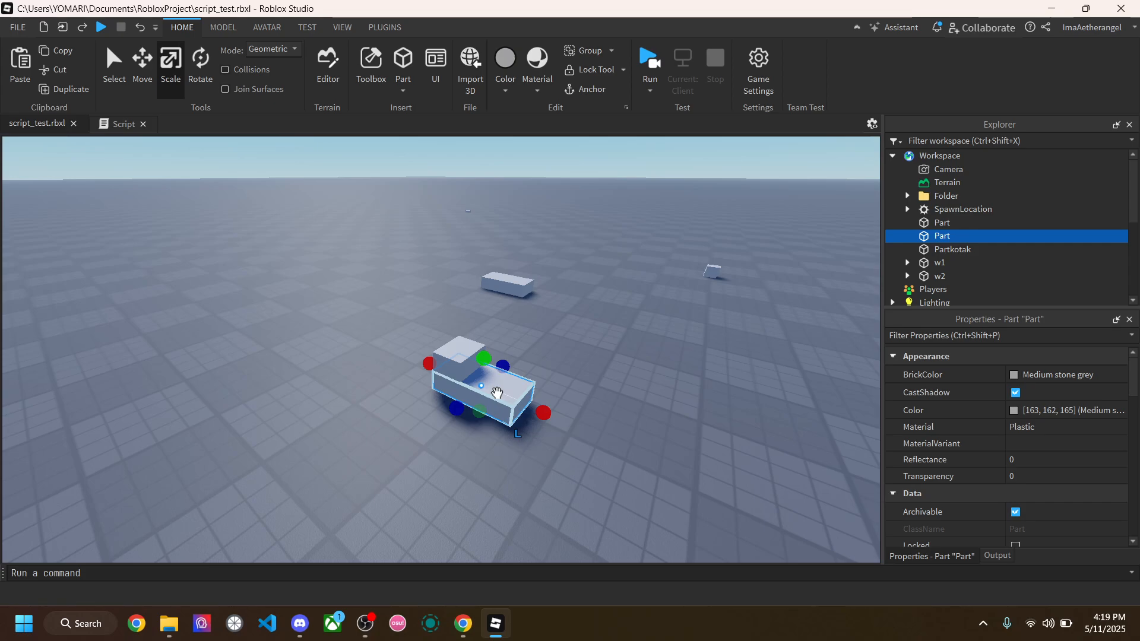
pyautogui.hotkey('ctrl', 'i')
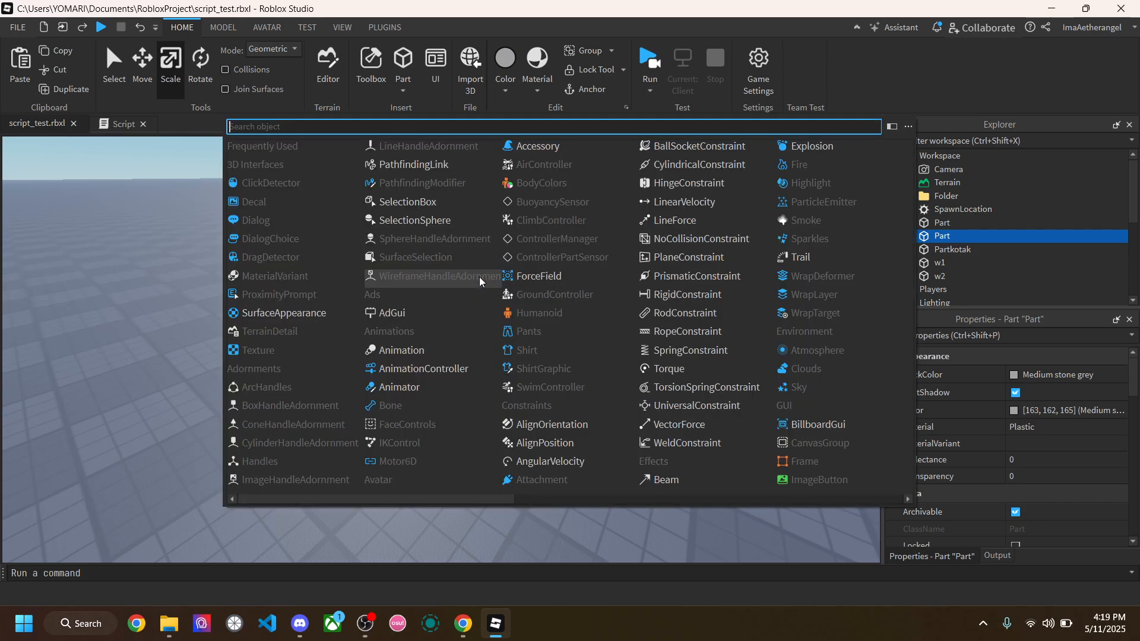
pyautogui.press('Escape')
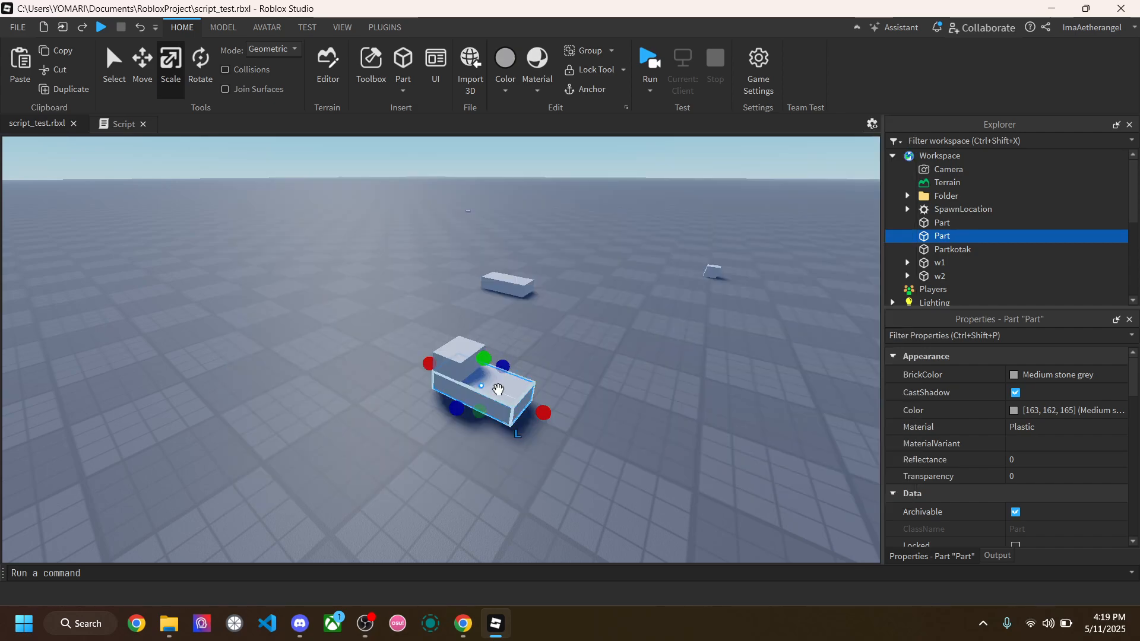
# Step: Move the lower block closer to the camera and restack the shorter block on its end
pyautogui.moveTo(497, 389); pyautogui.dragTo(475, 466)
pyautogui.moveTo(459, 356); pyautogui.dragTo(448, 453)
pyautogui.click(511, 370)
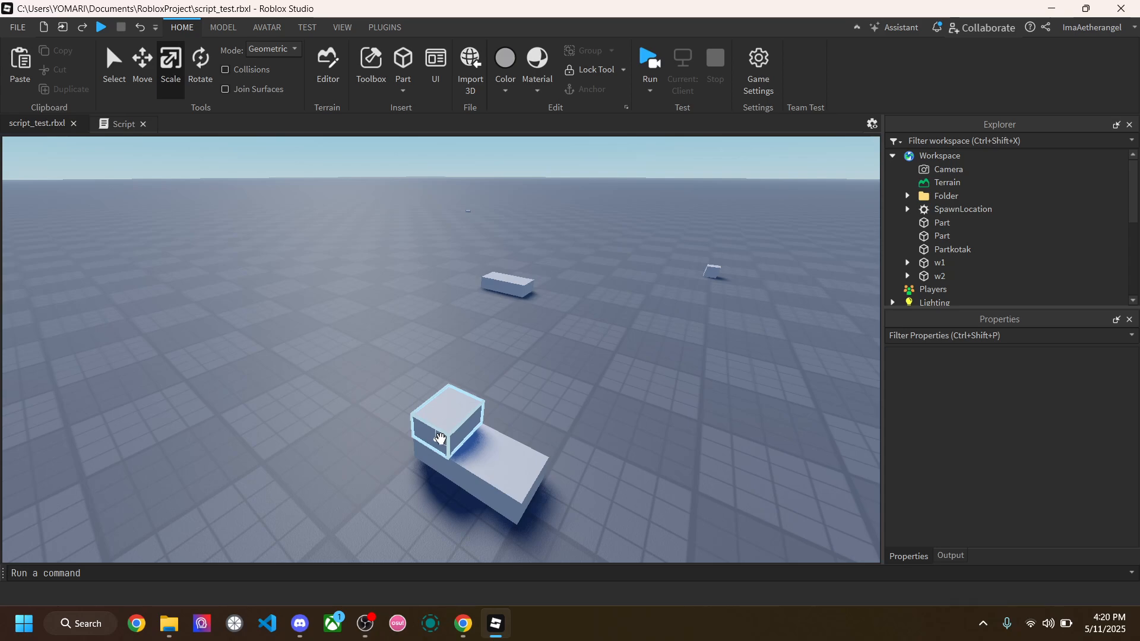
# Step: Insert a cylinder in front of the stacked blocks and a corner wedge on the longer lower block
pyautogui.click(440, 438)
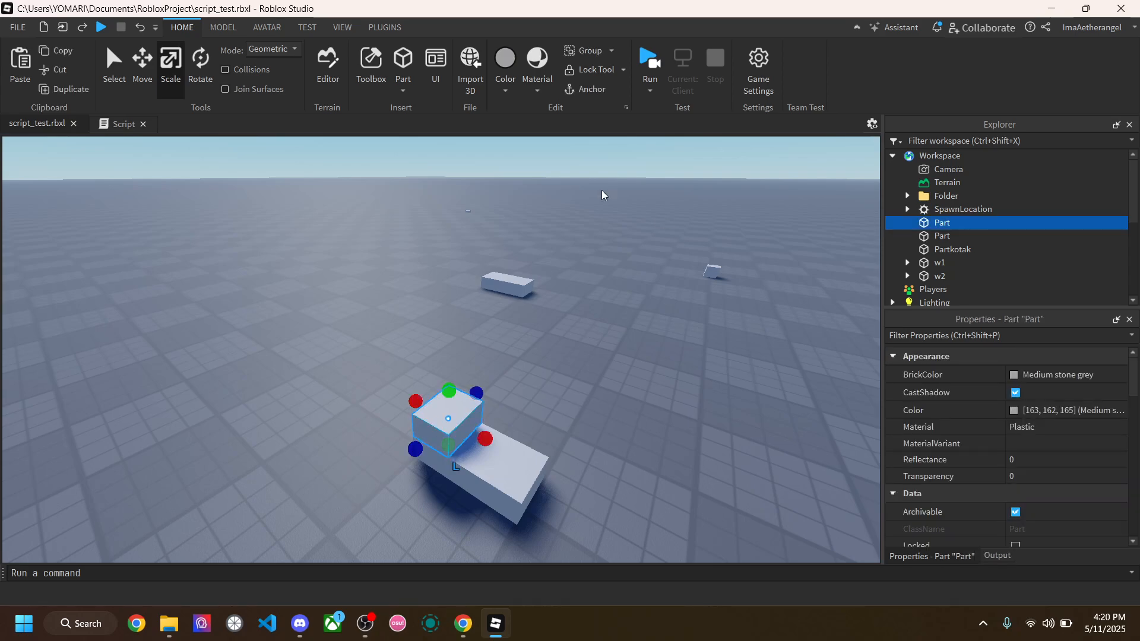
pyautogui.click(406, 88)
pyautogui.click(404, 168)
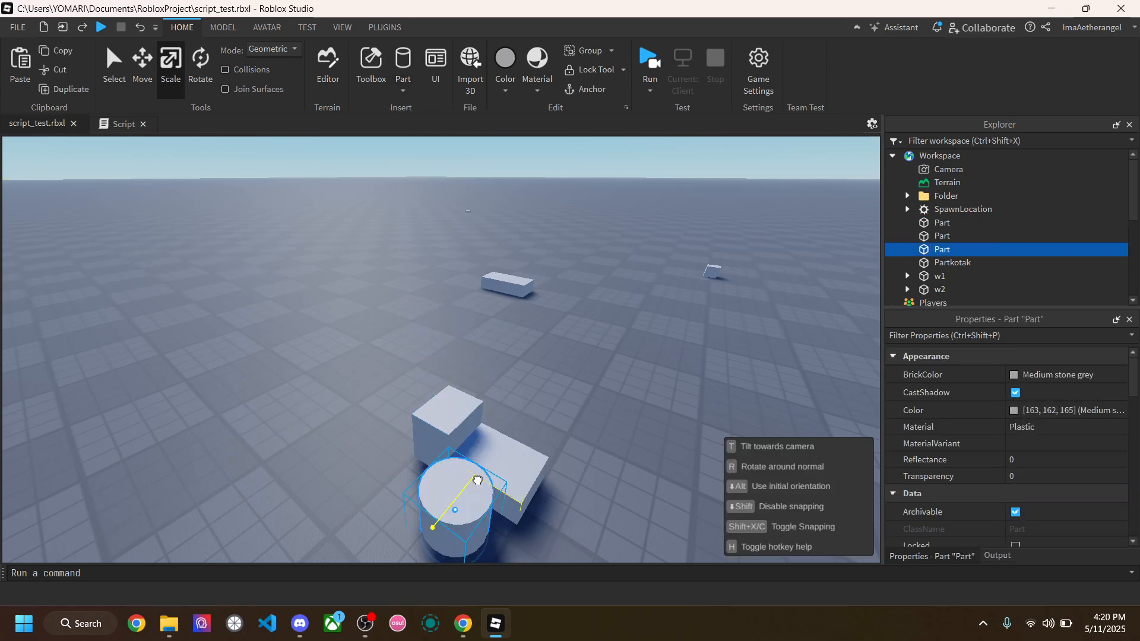
pyautogui.click(478, 480)
pyautogui.click(402, 89)
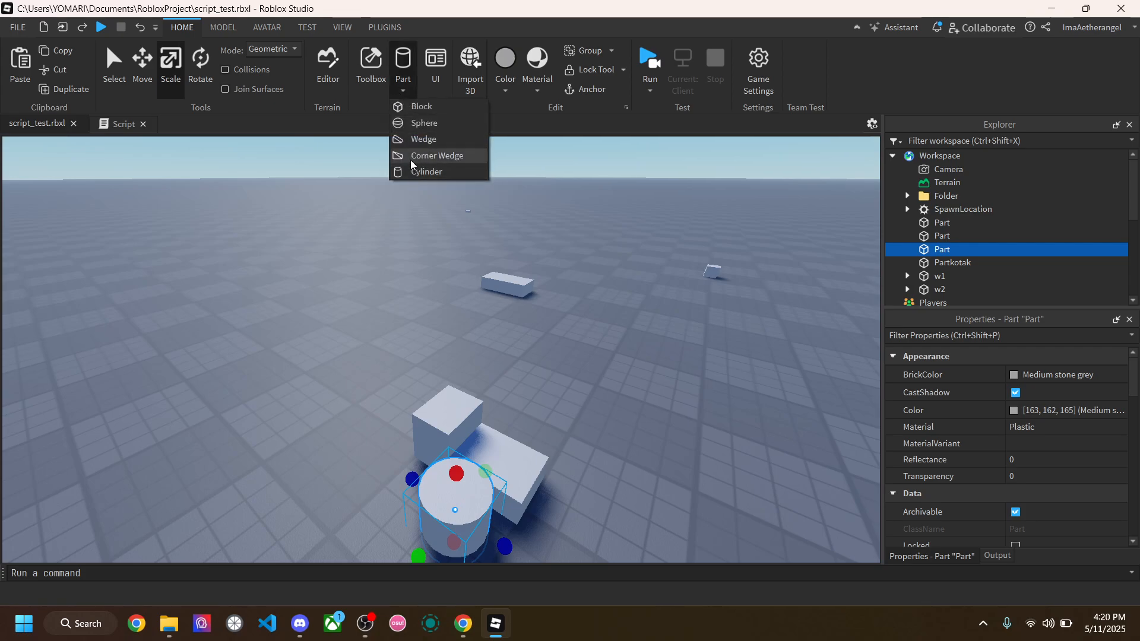
pyautogui.click(411, 156)
pyautogui.click(481, 450)
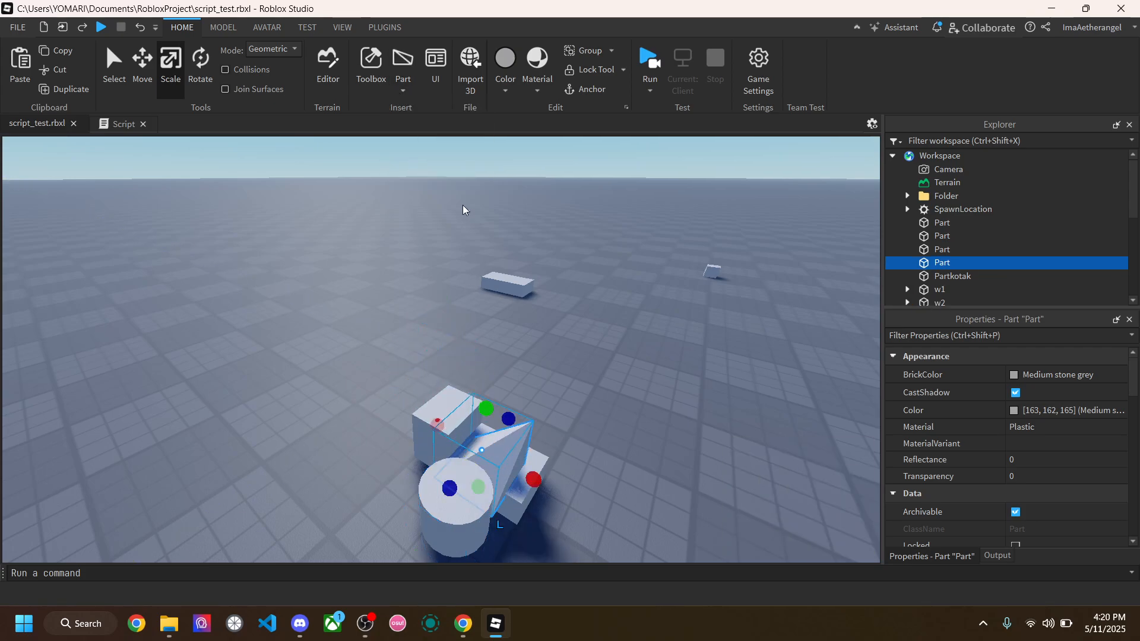
# Step: Insert a wedge part on top of the shorter block and select the corner wedge and cylinder in turn
pyautogui.click(391, 86)
pyautogui.click(414, 137)
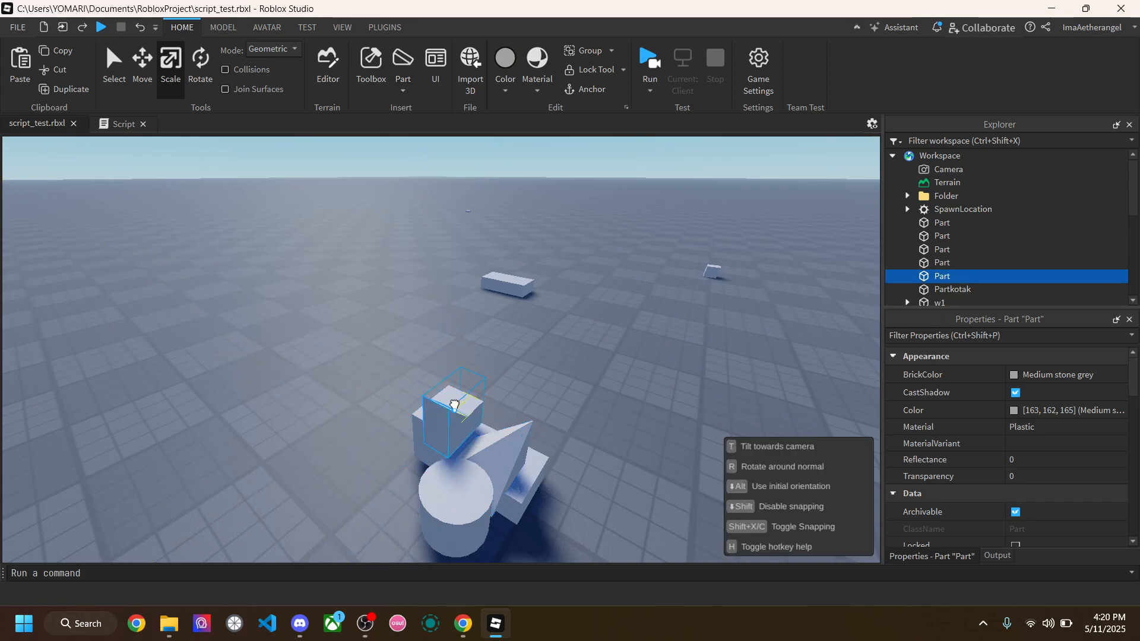
pyautogui.click(454, 405)
pyautogui.moveTo(428, 420)
pyautogui.mouseDown()
pyautogui.moveTo(423, 407)
pyautogui.moveTo(432, 405)
pyautogui.mouseUp()
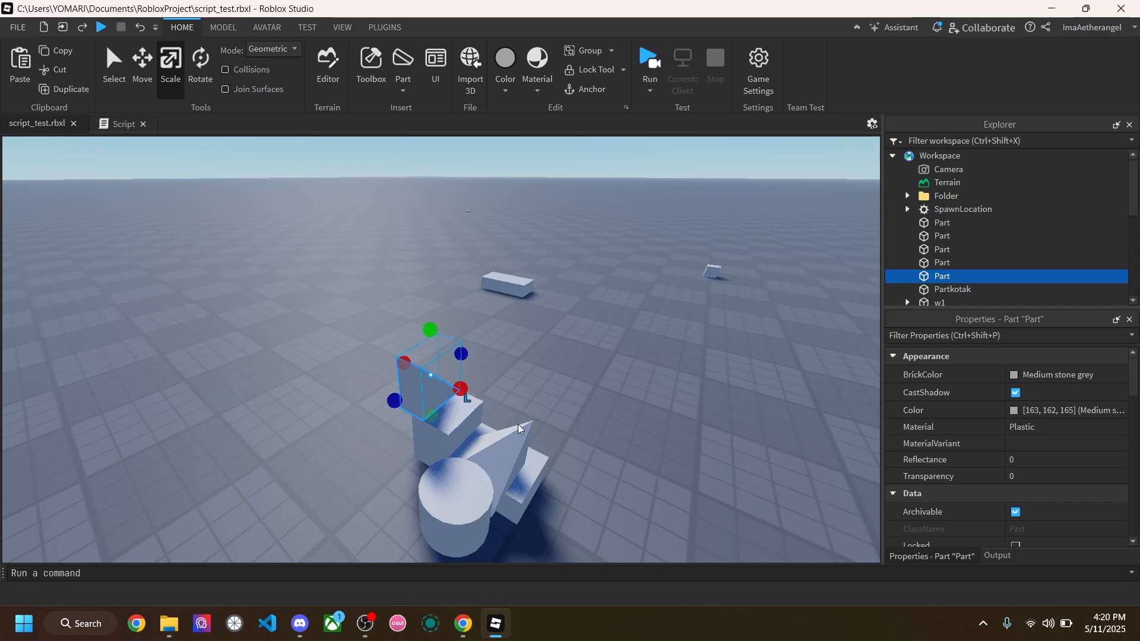
pyautogui.click(479, 443)
pyautogui.click(504, 466)
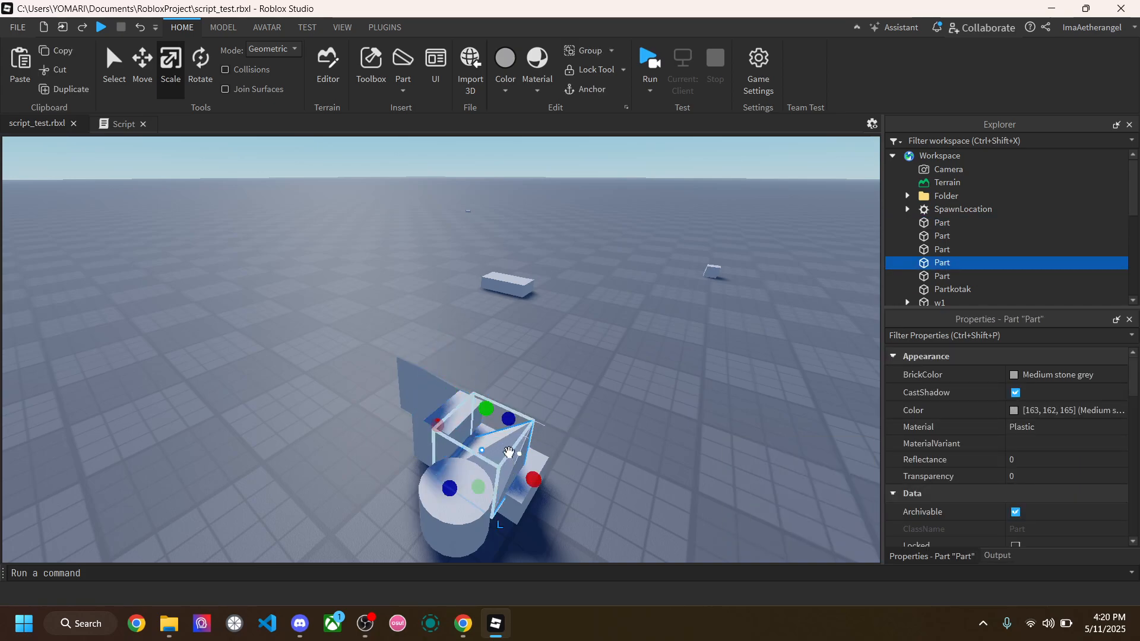
pyautogui.click(475, 519)
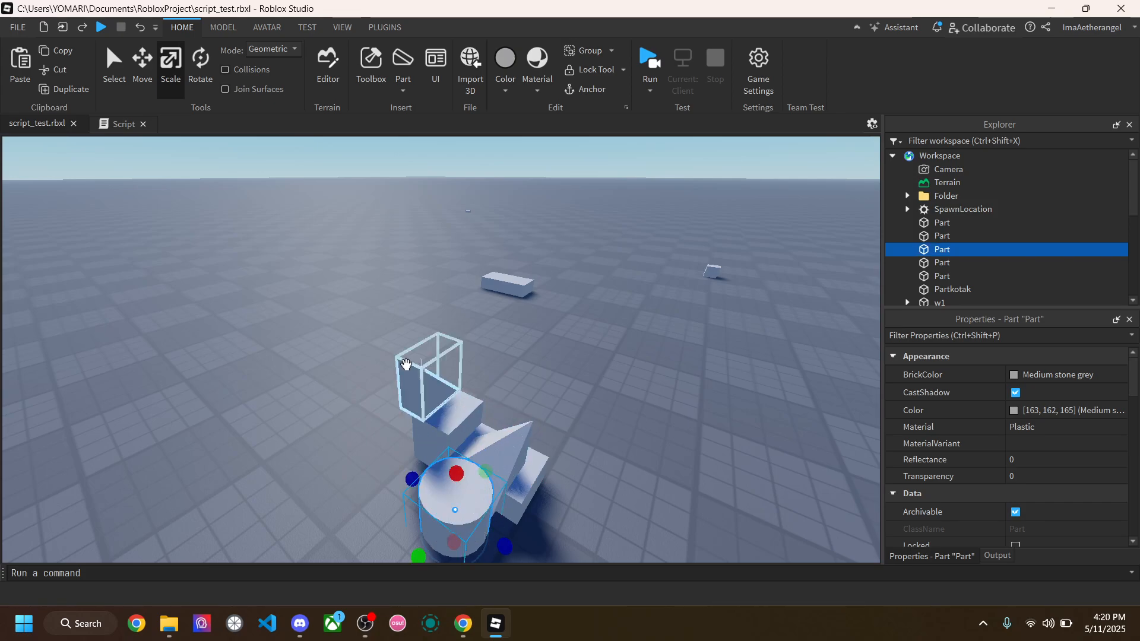
pyautogui.click(403, 91)
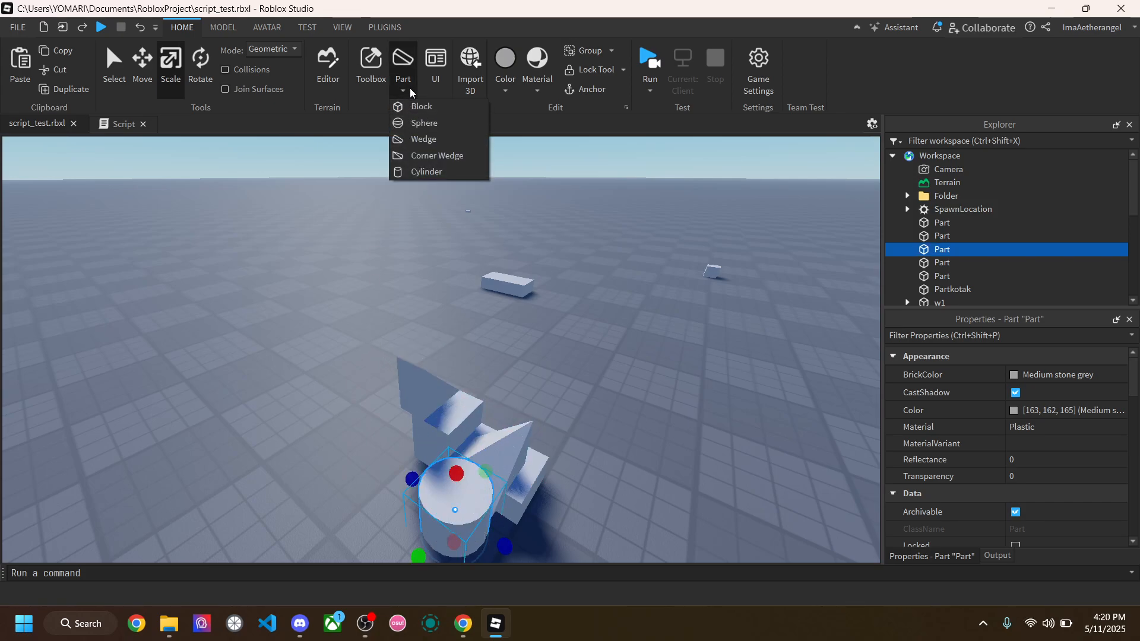
# Step: Delete the stacked blocks, wedge, cylinder and corner wedge in front of Partkotak
pyautogui.click(343, 300)
pyautogui.moveTo(343, 300); pyautogui.dragTo(481, 552)
pyautogui.press('Delete')
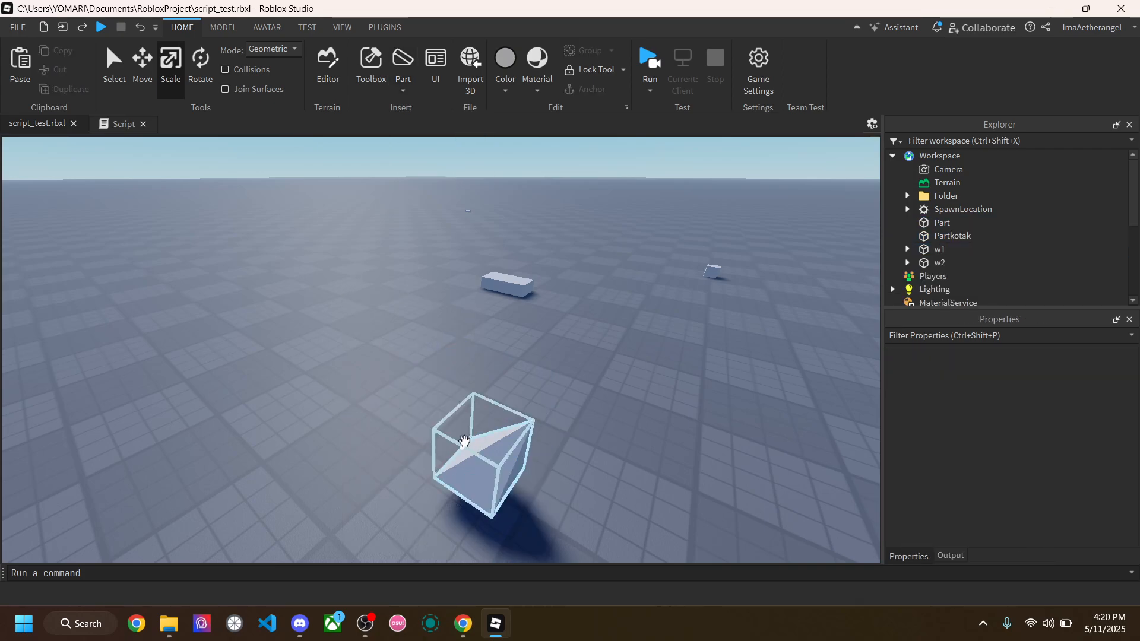
pyautogui.click(468, 461)
pyautogui.press('Delete')
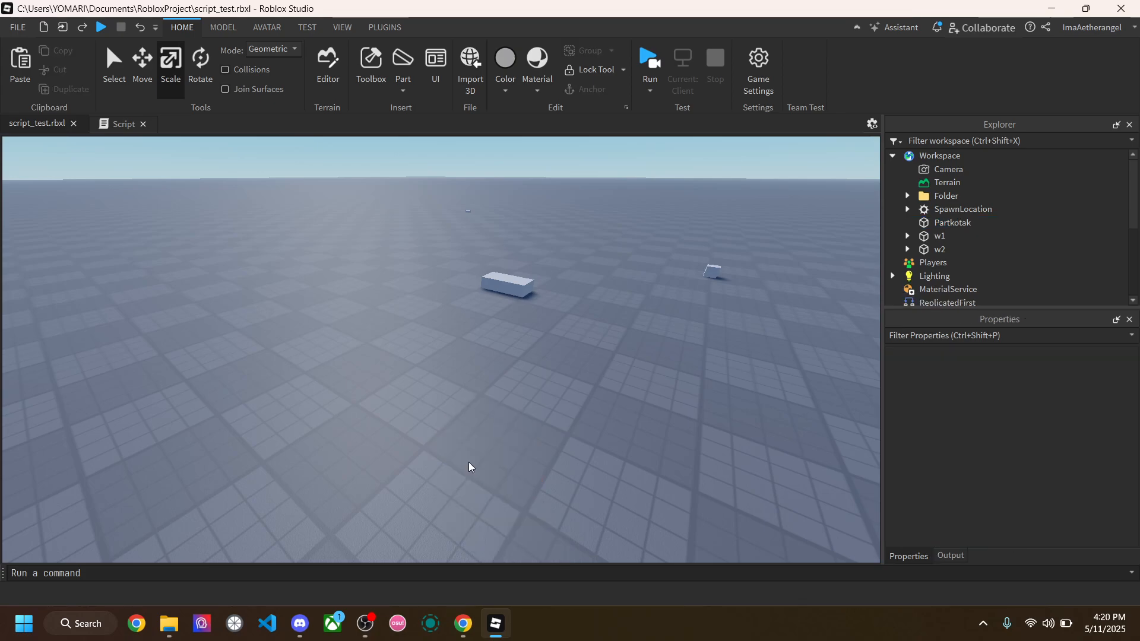
# Step: Move Partkotak across the baseplate toward the camera, into the area cleared of the other parts
pyautogui.click(511, 288)
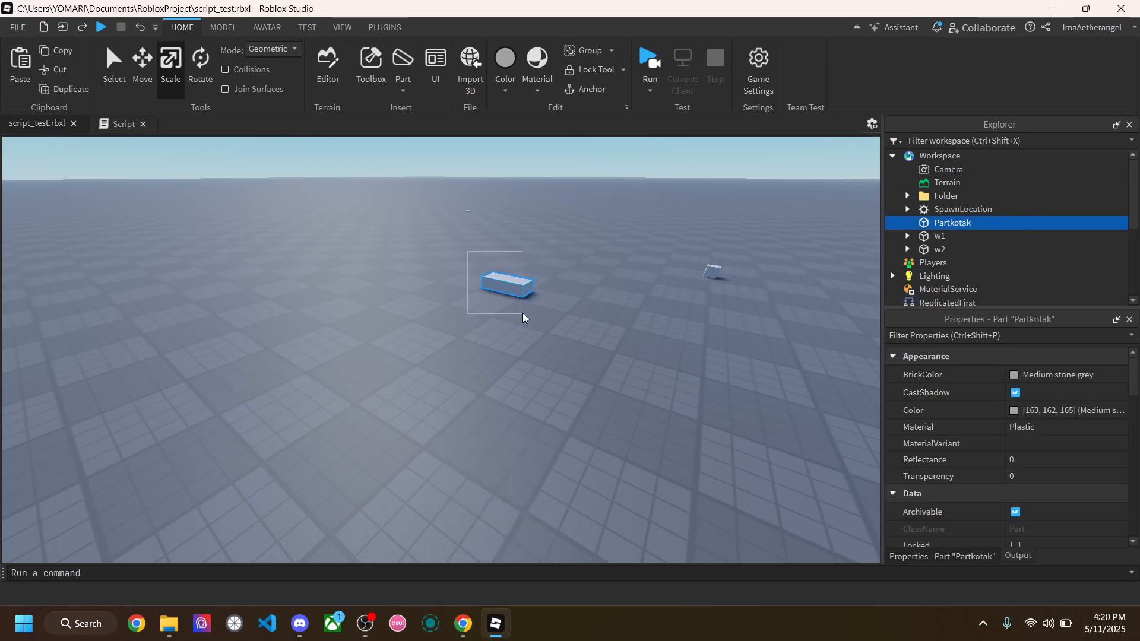
pyautogui.moveTo(520, 291); pyautogui.dragTo(463, 493)
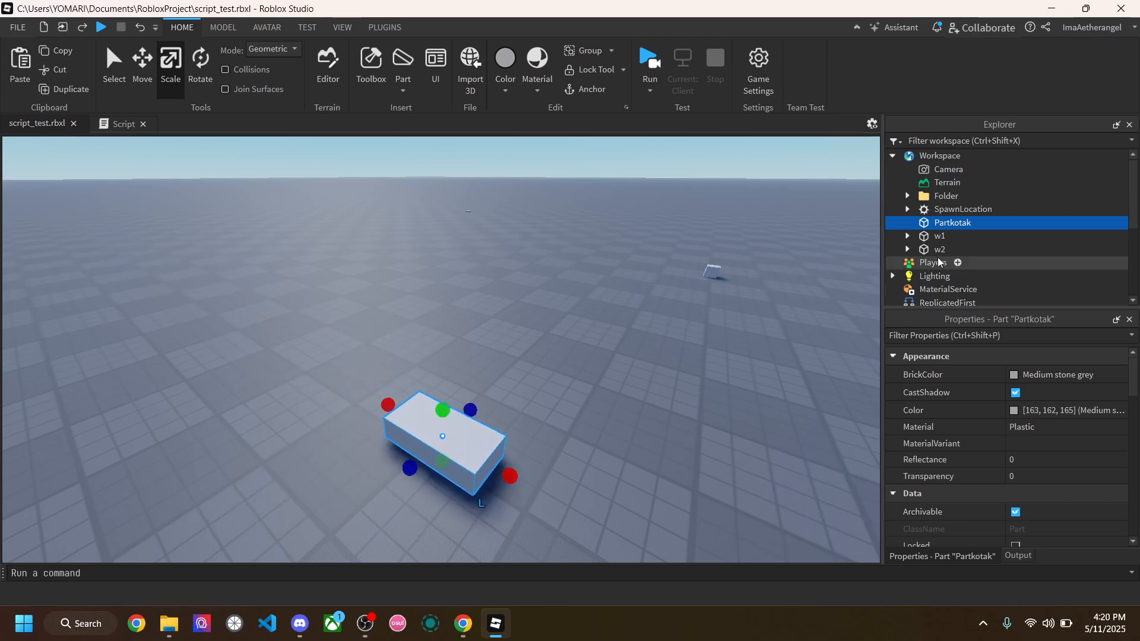
pyautogui.click(716, 352)
pyautogui.moveTo(319, 298); pyautogui.dragTo(320, 298, button='right')
pyautogui.click(465, 330)
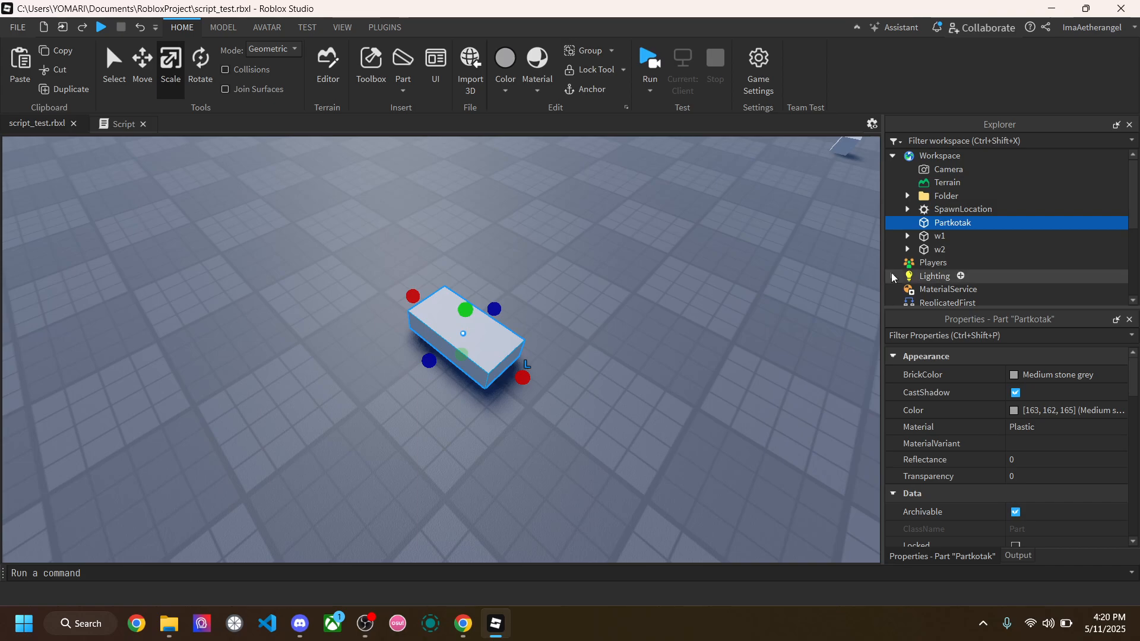
# Step: Examine the properties of SpawnLocation, Folder, Lighting, MaterialService, ReplicatedFirst, ReplicatedStorage, ServerScriptService and StarterGui
pyautogui.moveTo(951, 228)
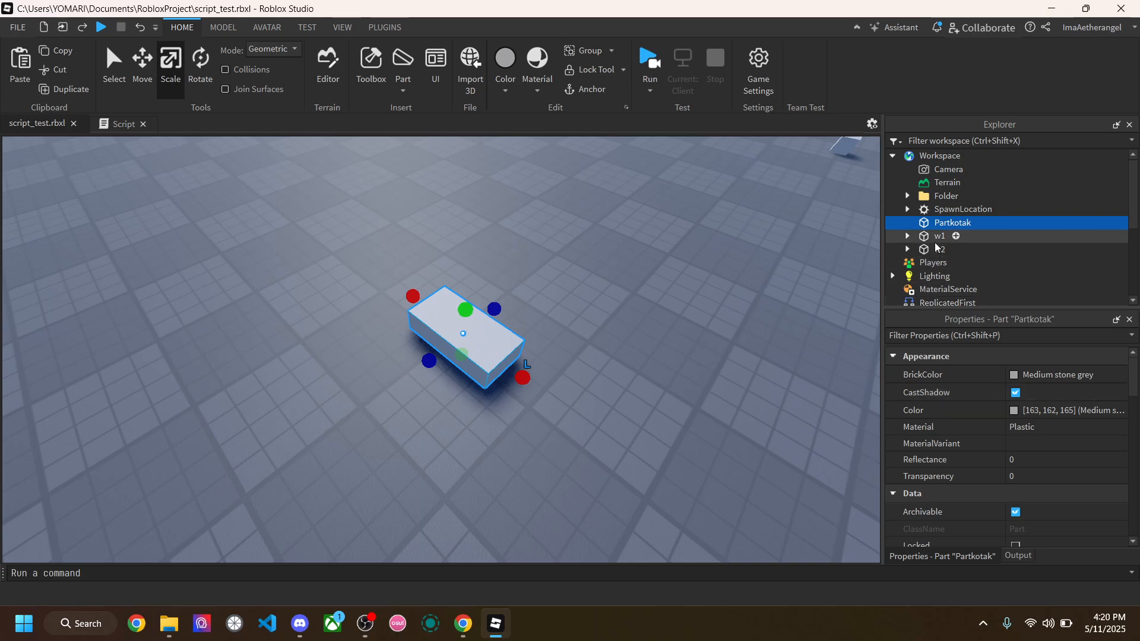
pyautogui.click(961, 209)
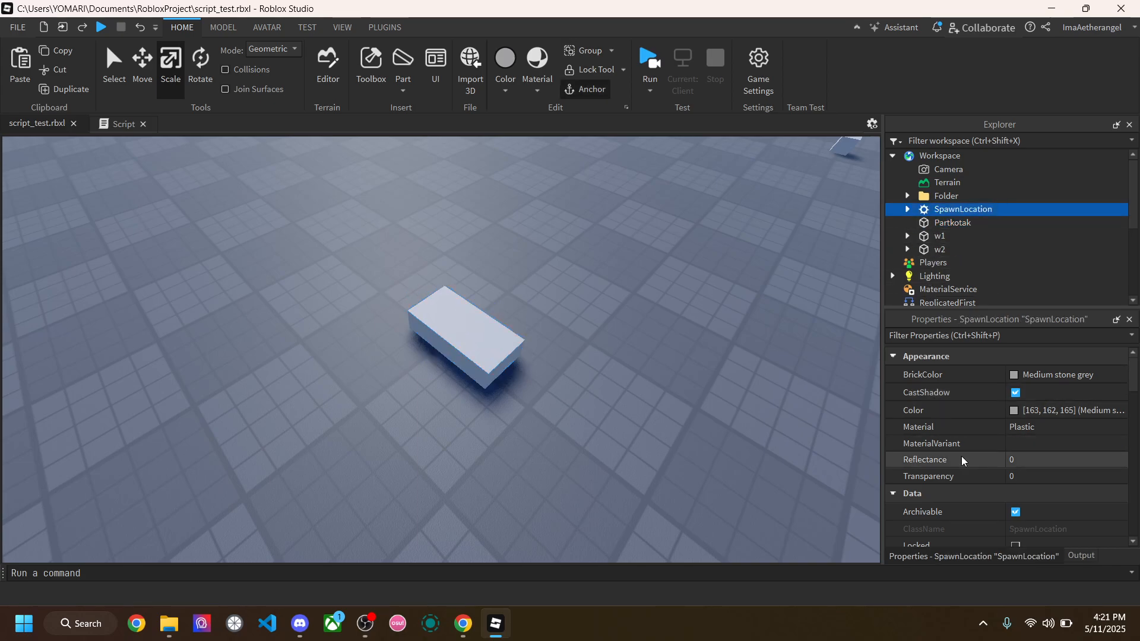
pyautogui.click(945, 196)
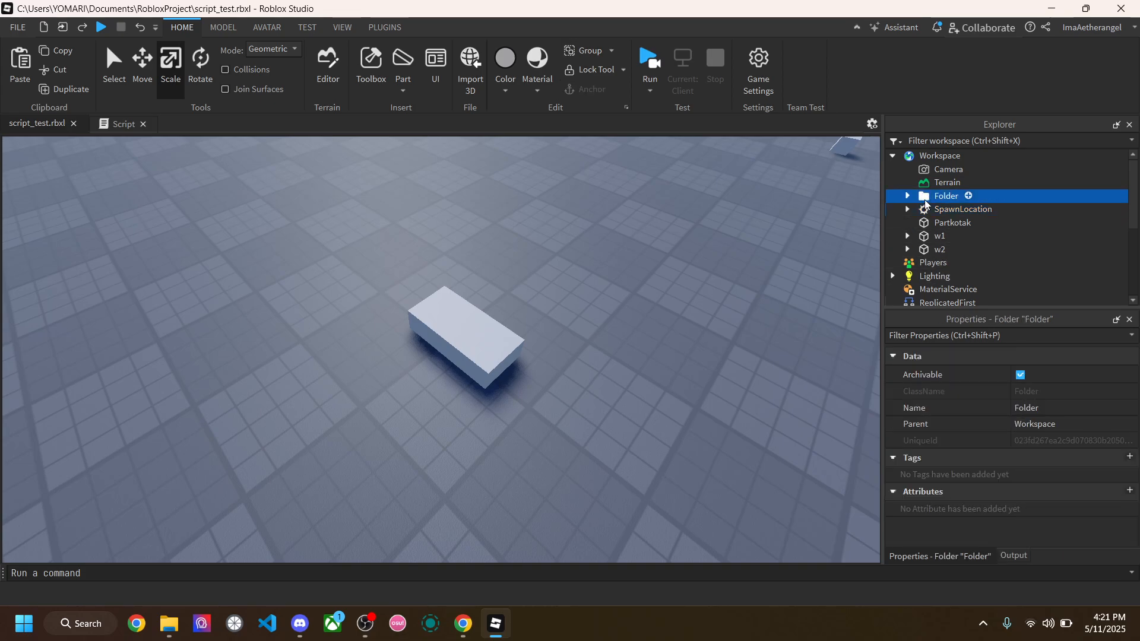
pyautogui.click(931, 278)
pyautogui.scroll(-1, 918, 253)
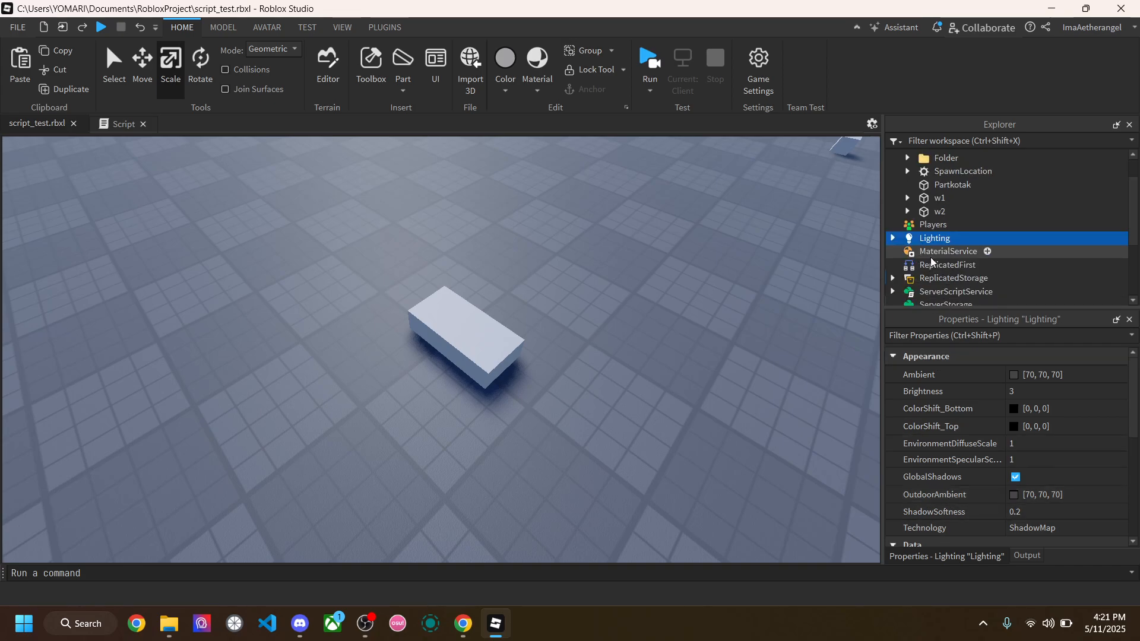
pyautogui.click(931, 254)
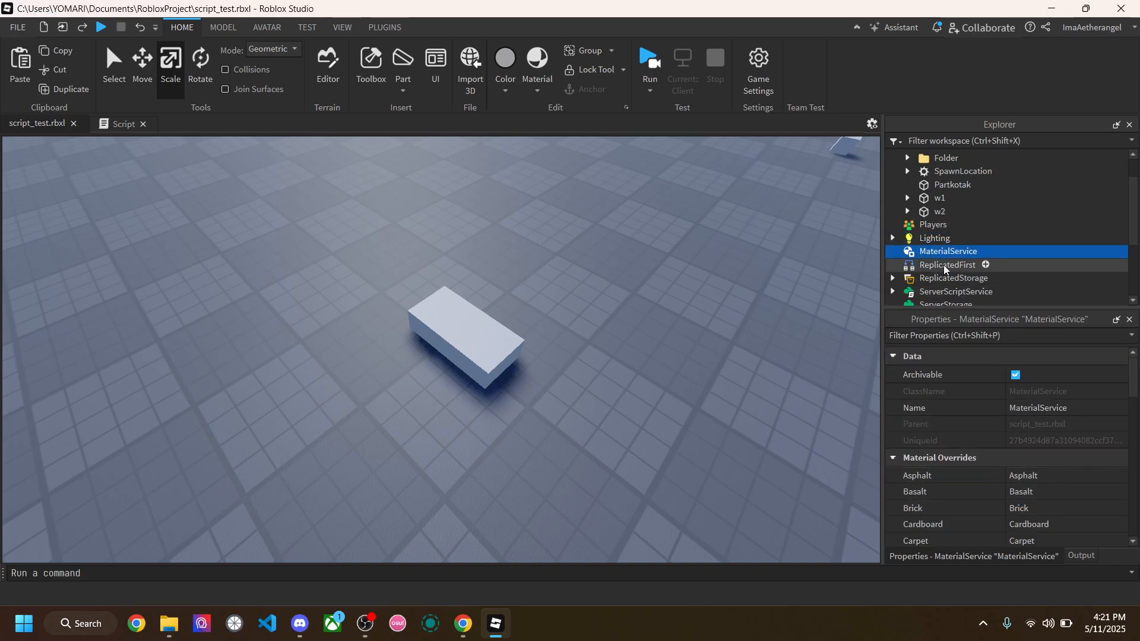
pyautogui.click(945, 267)
pyautogui.click(949, 278)
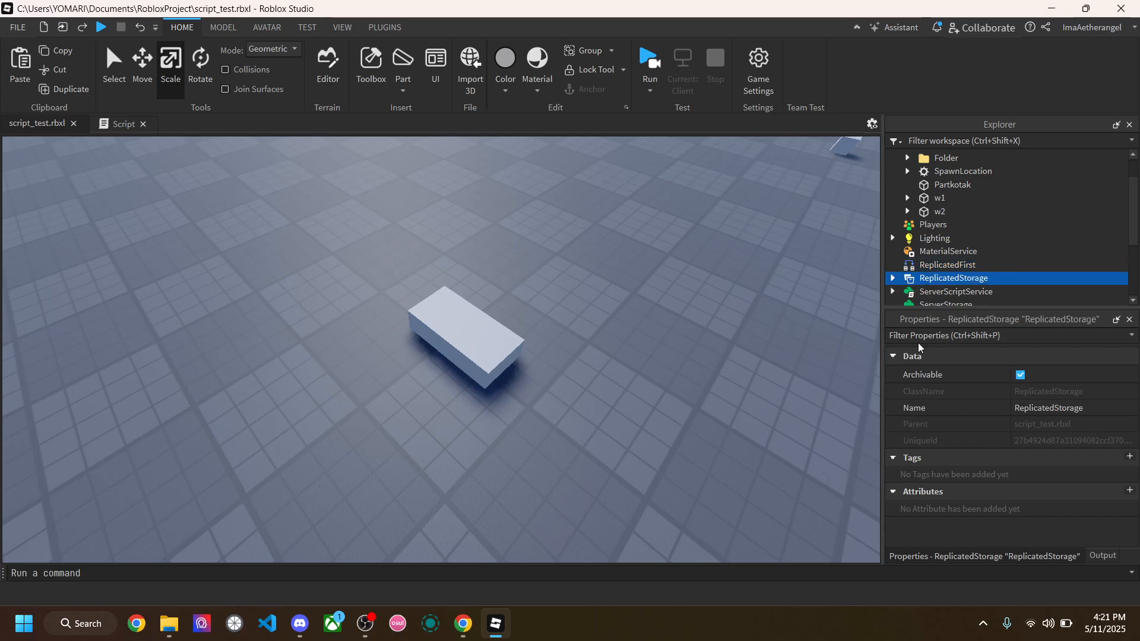
pyautogui.click(926, 290)
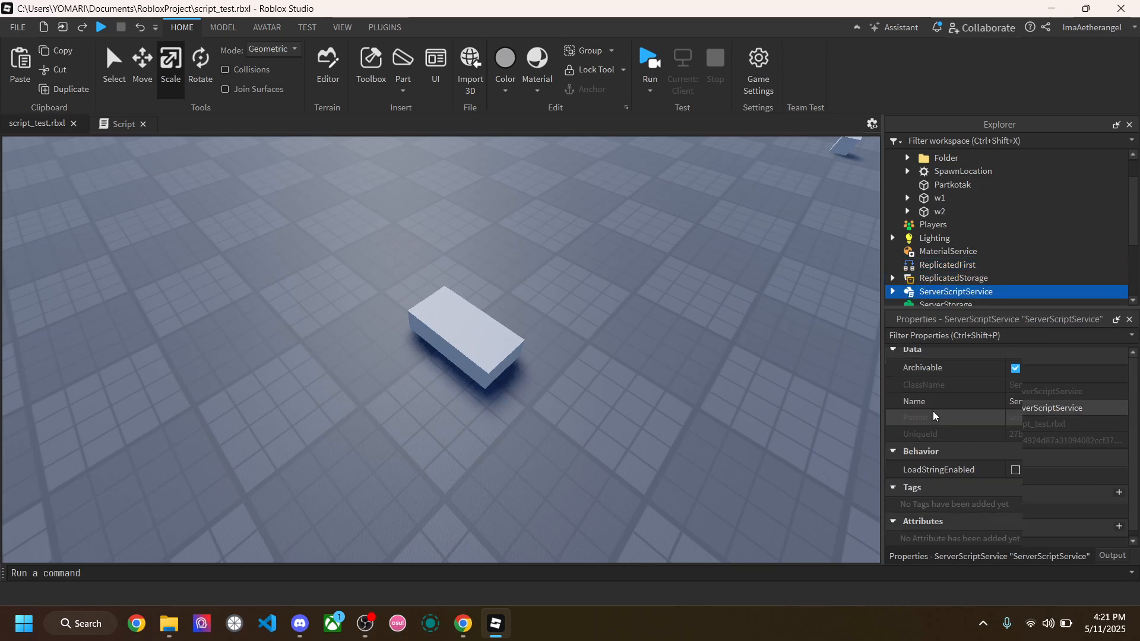
pyautogui.scroll(-2, 952, 275)
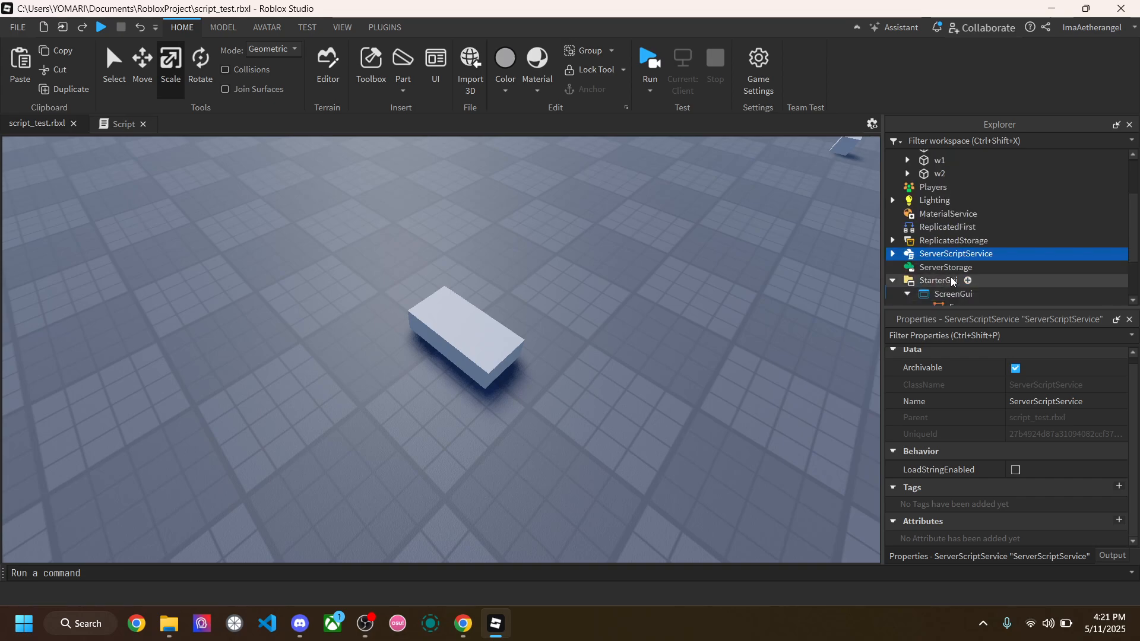
pyautogui.click(938, 280)
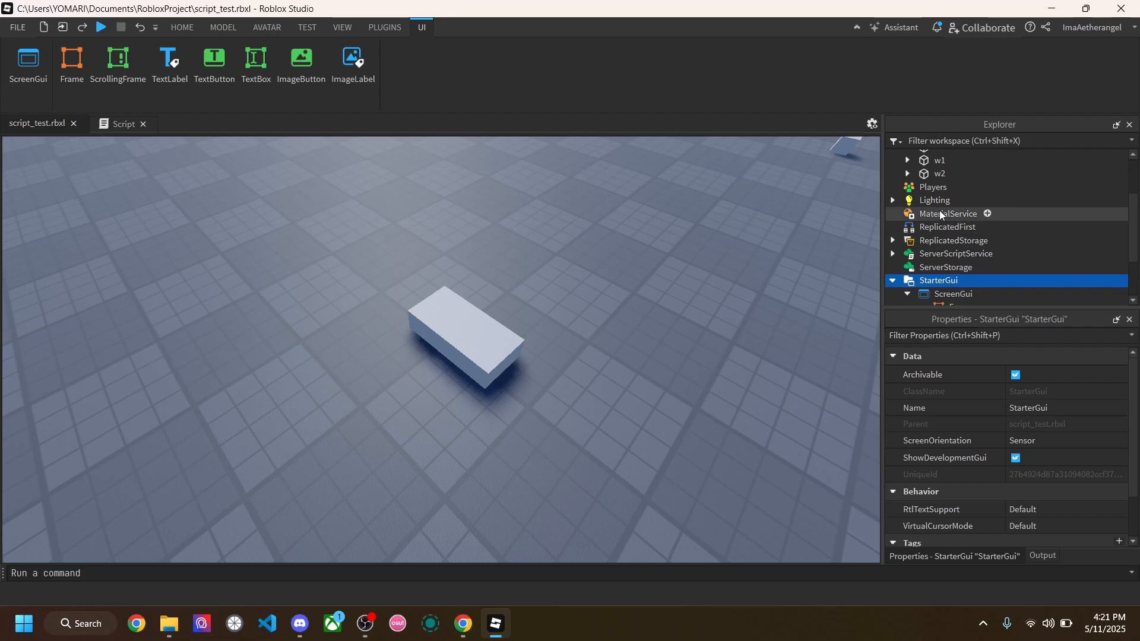
# Step: Activate the Select tool and duplicate Partkotak in place
pyautogui.click(179, 25)
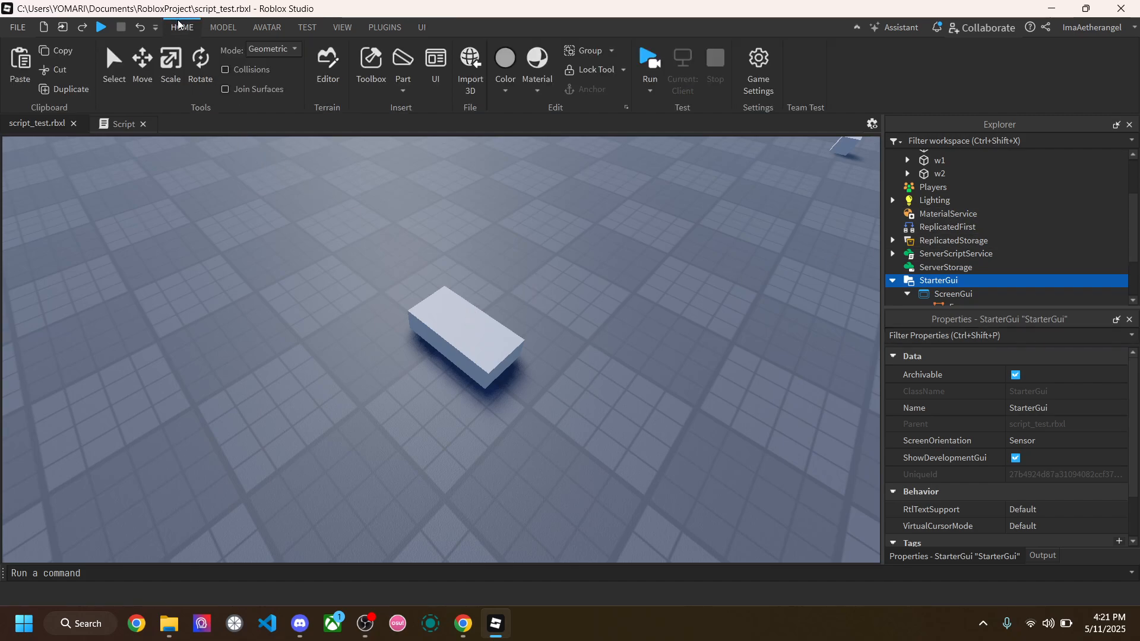
pyautogui.click(111, 60)
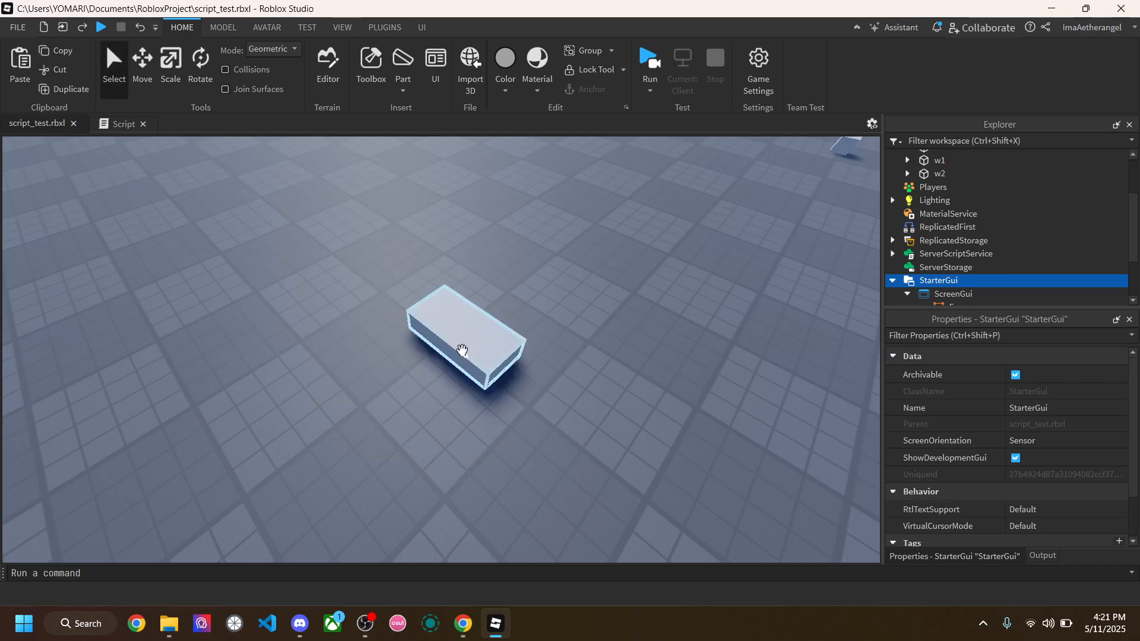
pyautogui.click(462, 352)
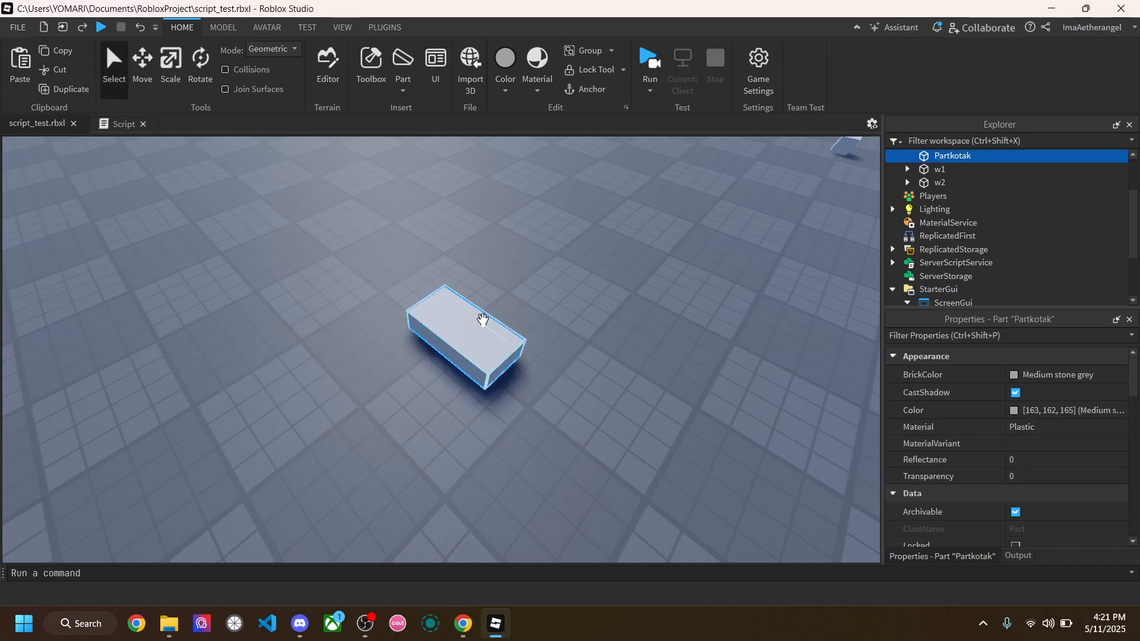
pyautogui.hotkey('ctrl', 'd')
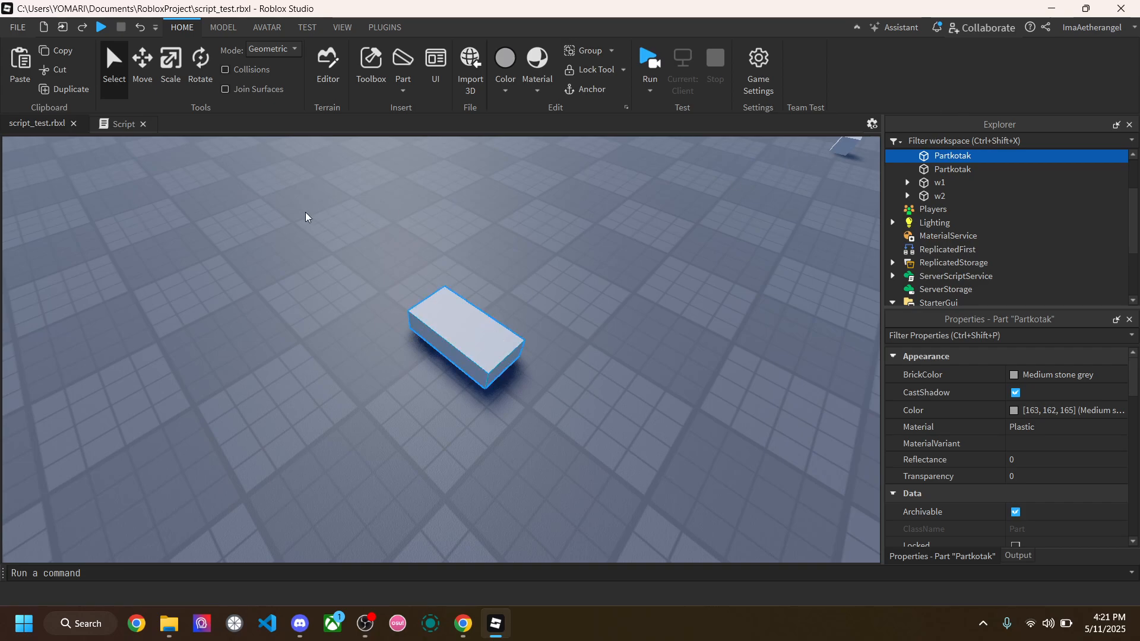
# Step: Select both Partkotak parts and review their shared properties alongside the data types noted in the Script
pyautogui.moveTo(314, 235); pyautogui.dragTo(627, 469)
pyautogui.scroll(-6, 1069, 429)
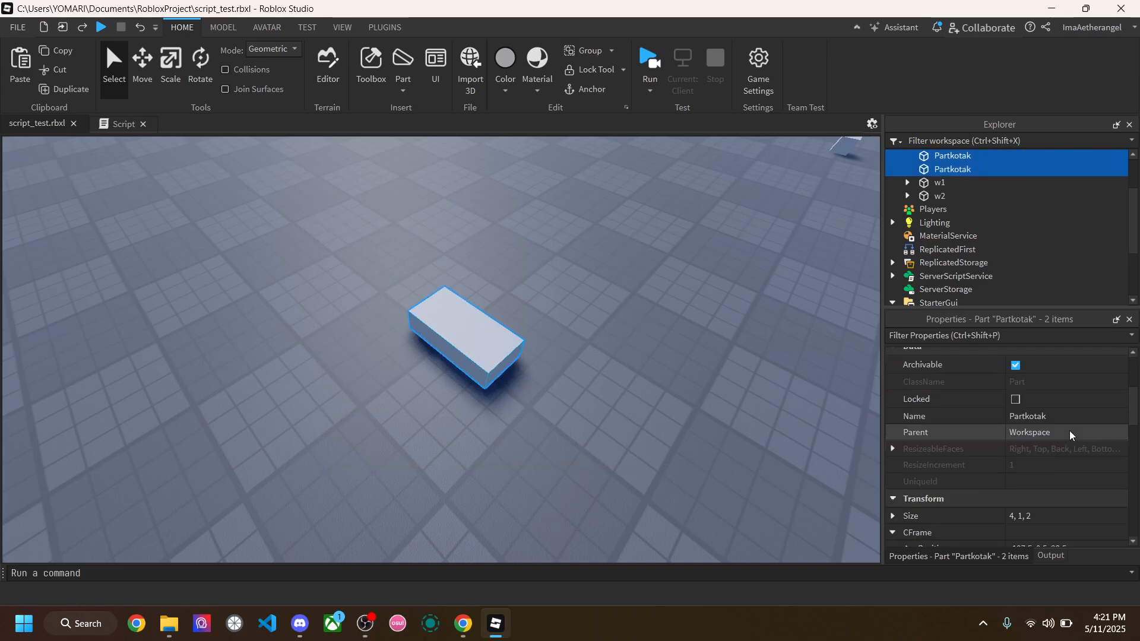
pyautogui.scroll(-12, 1069, 430)
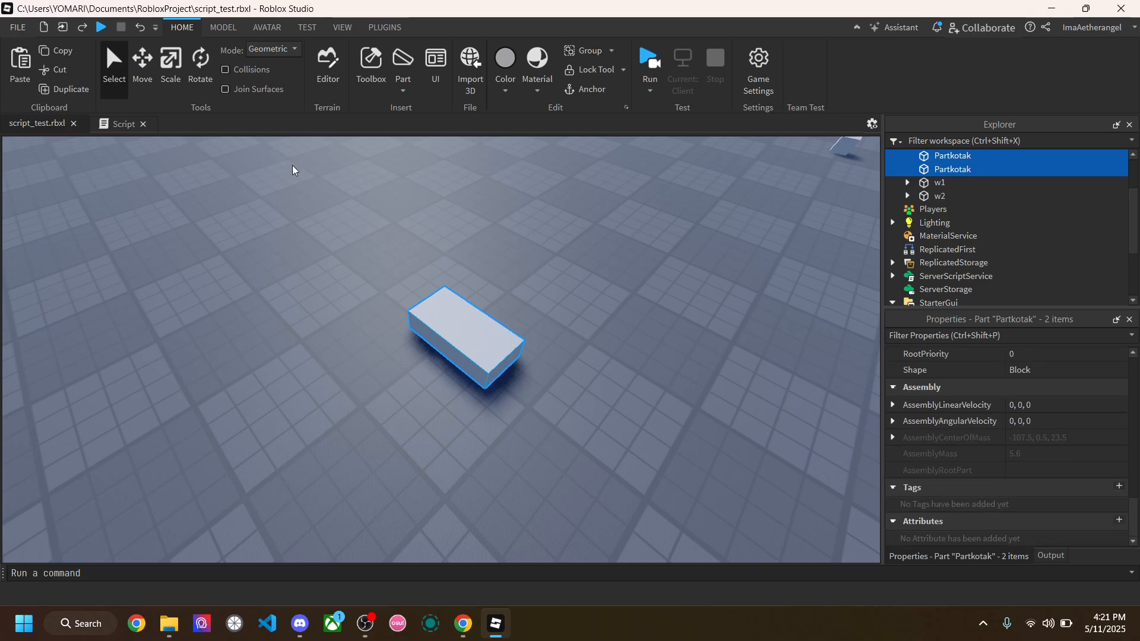
pyautogui.click(125, 127)
pyautogui.click(251, 291)
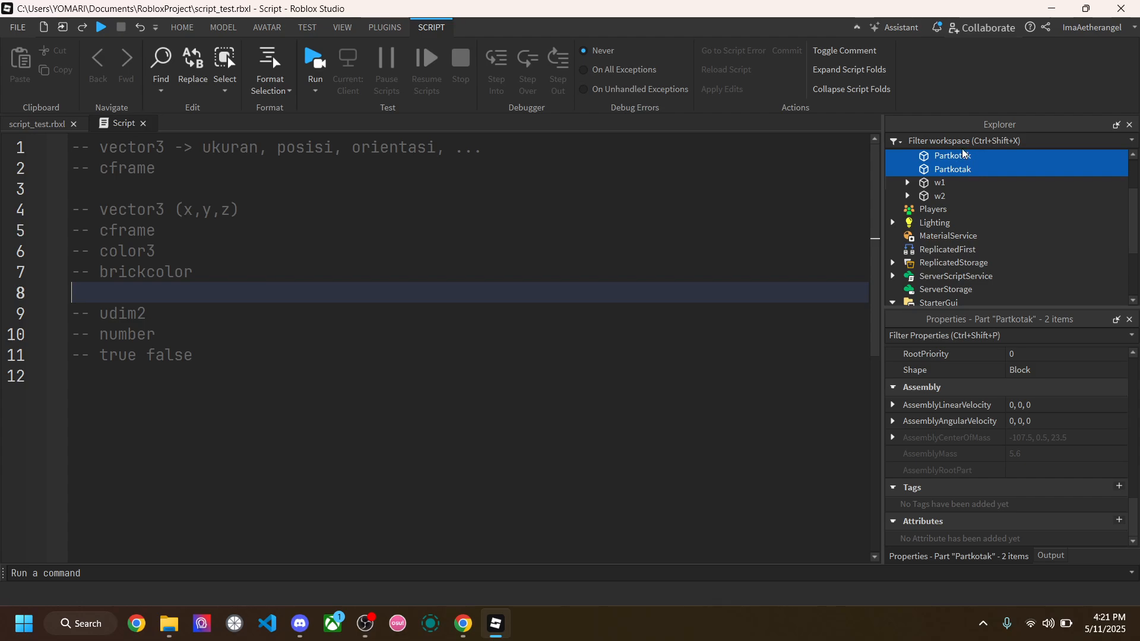
pyautogui.click(613, 230)
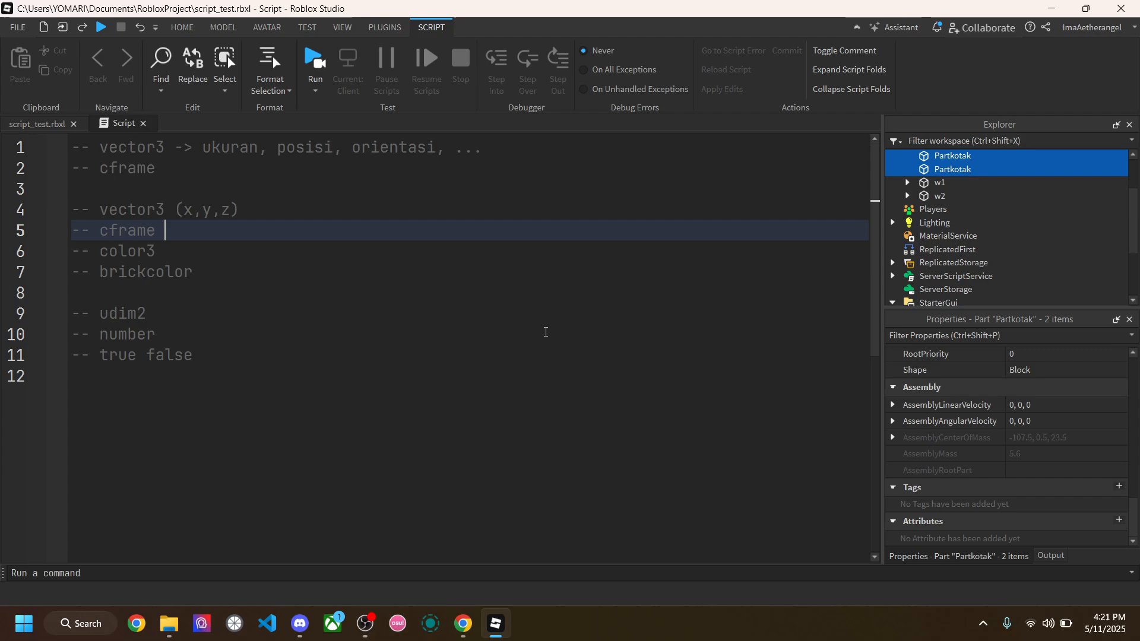
pyautogui.scroll(3, 989, 351)
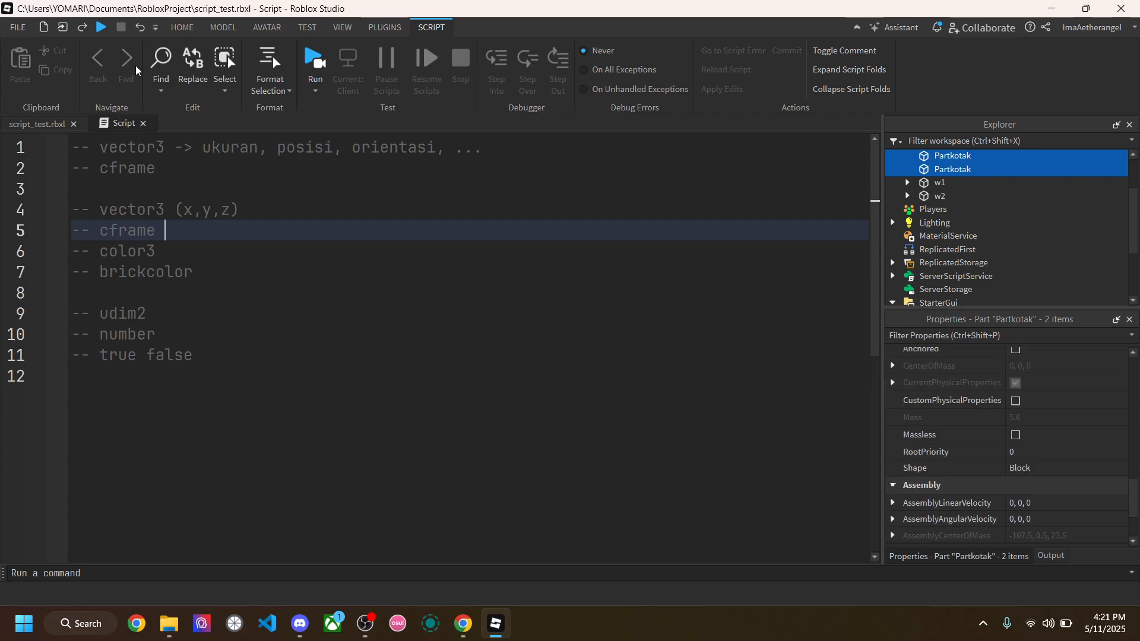
# Step: Return to the script_test.rbxl scene and move one Partkotak part beside the other
pyautogui.click(41, 124)
pyautogui.moveTo(336, 216); pyautogui.dragTo(600, 468)
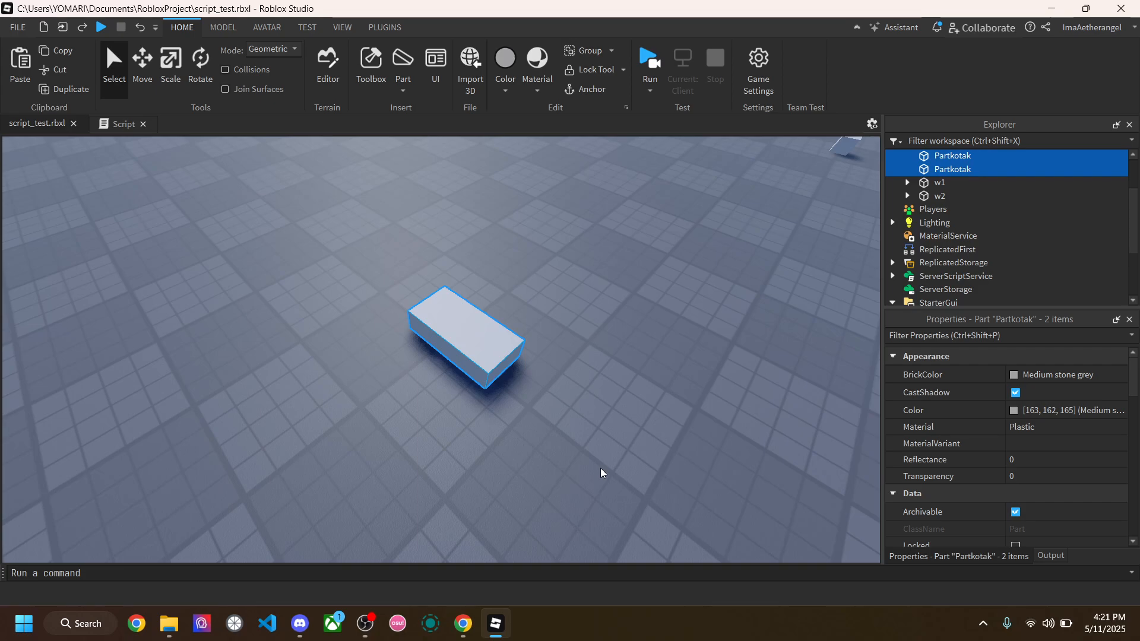
pyautogui.click(629, 397)
pyautogui.moveTo(502, 354); pyautogui.dragTo(596, 375)
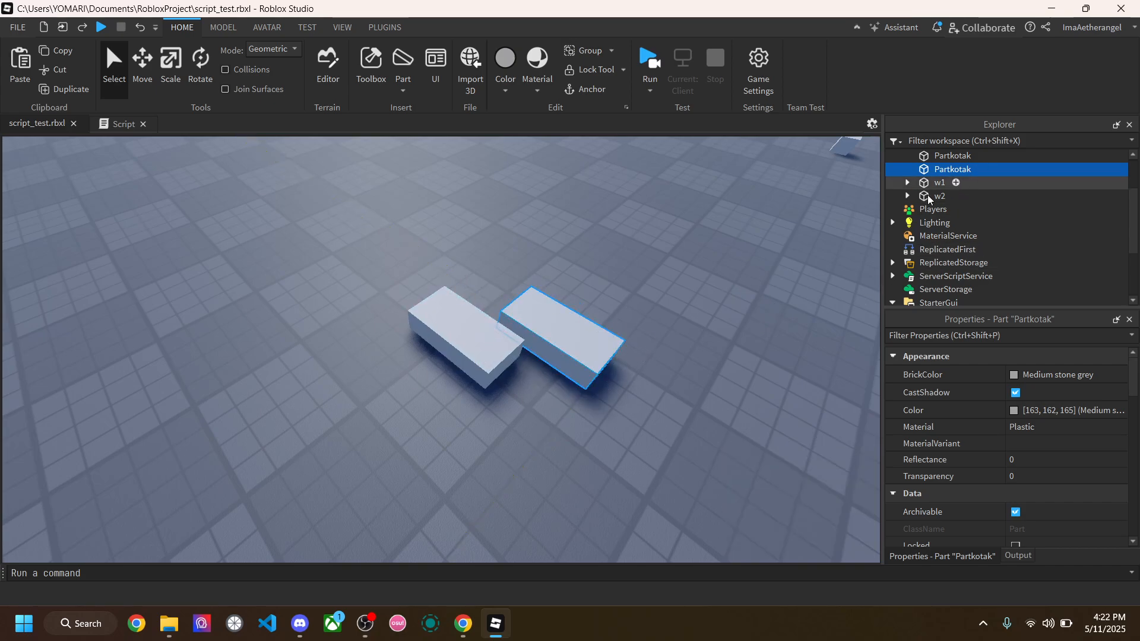
# Step: Group both Partkotak parts into a model and clear the selection
pyautogui.moveTo(317, 281); pyautogui.dragTo(739, 468)
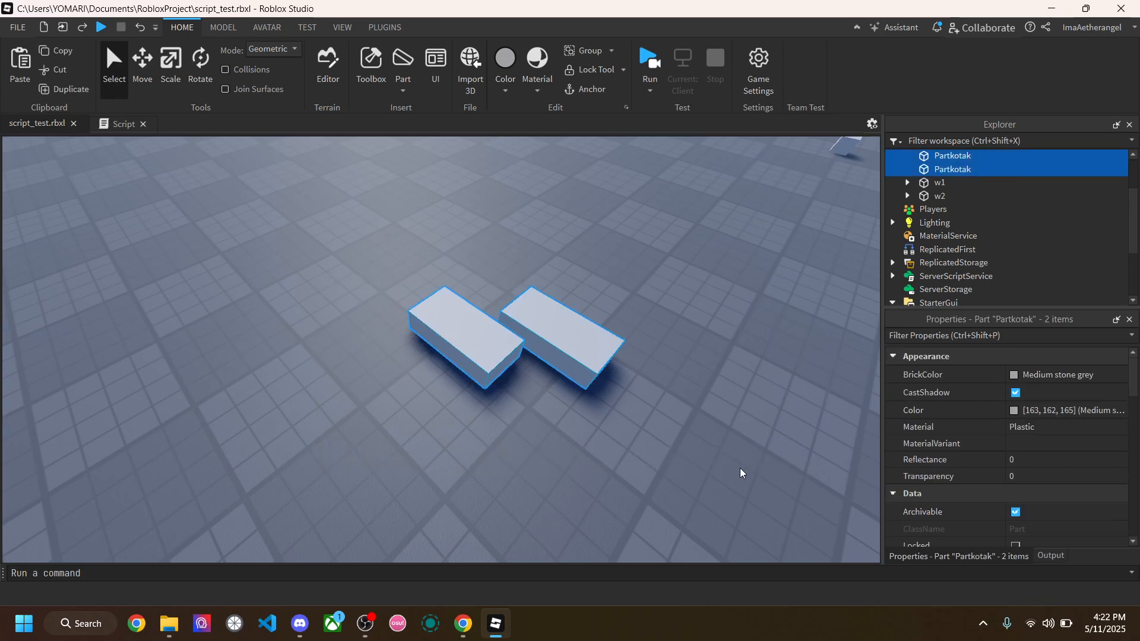
pyautogui.hotkey('ctrl', 'g')
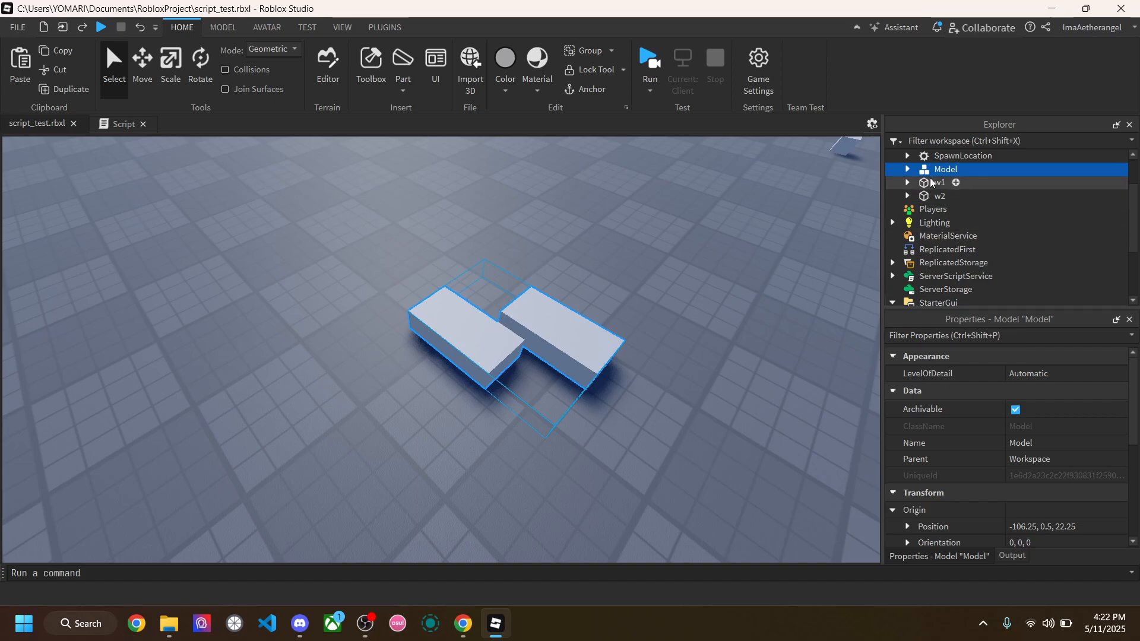
pyautogui.click(760, 262)
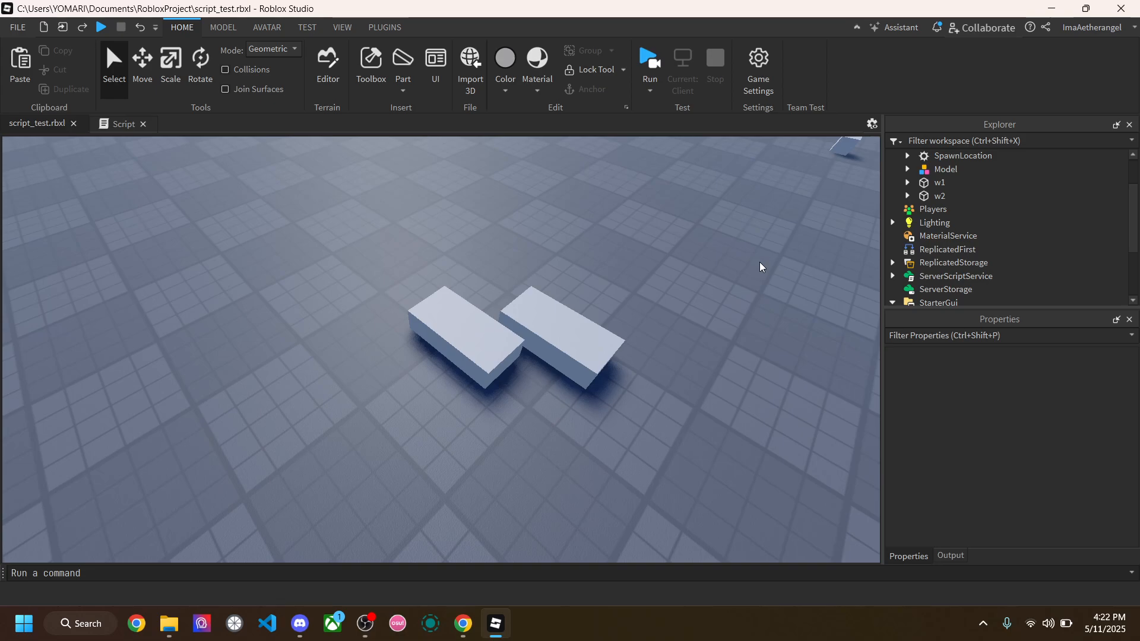
# Step: Browse the list of insertable object types from 3D interfaces through constraints, effects, GUI and lights, and close it without inserting anything
pyautogui.moveTo(584, 253); pyautogui.dragTo(586, 253, button='right')
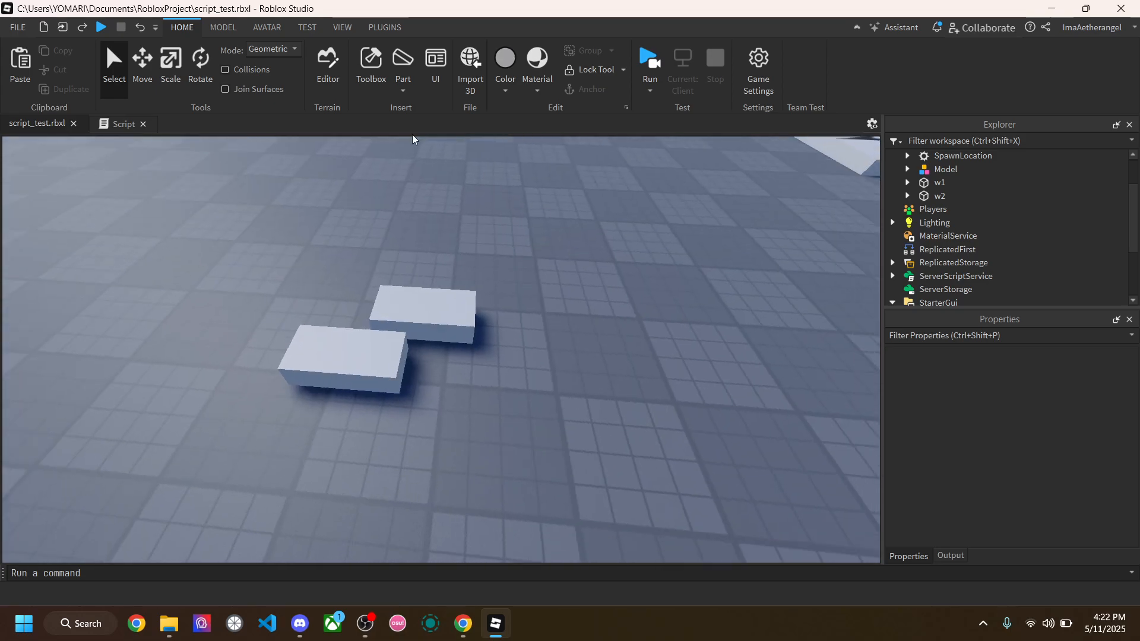
pyautogui.hotkey('ctrl', 'i')
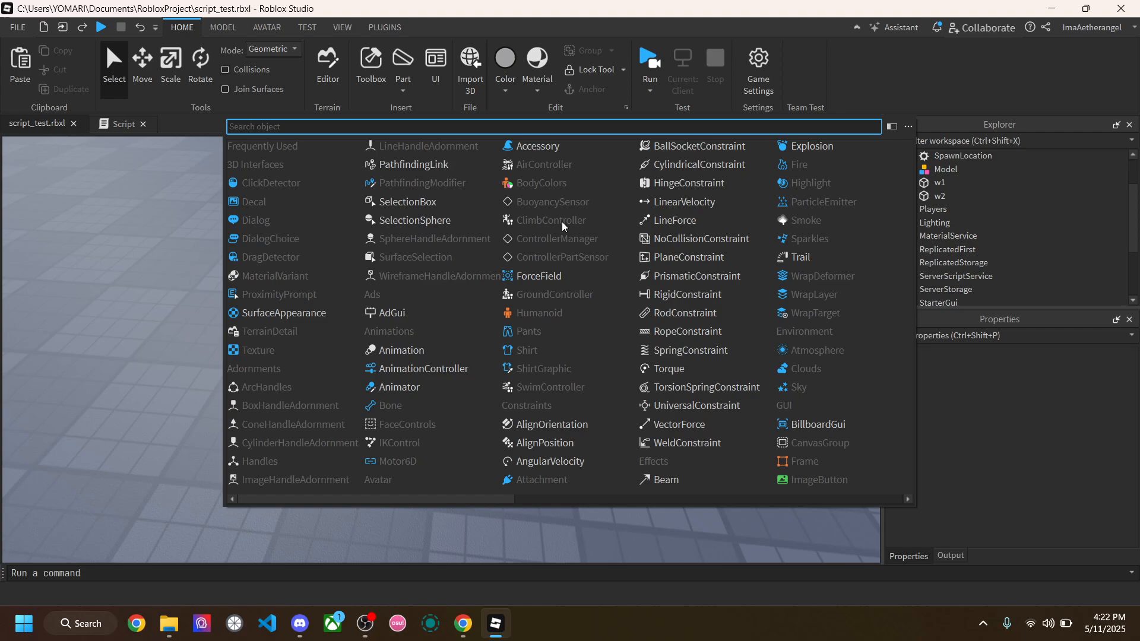
pyautogui.moveTo(480, 502); pyautogui.dragTo(542, 500)
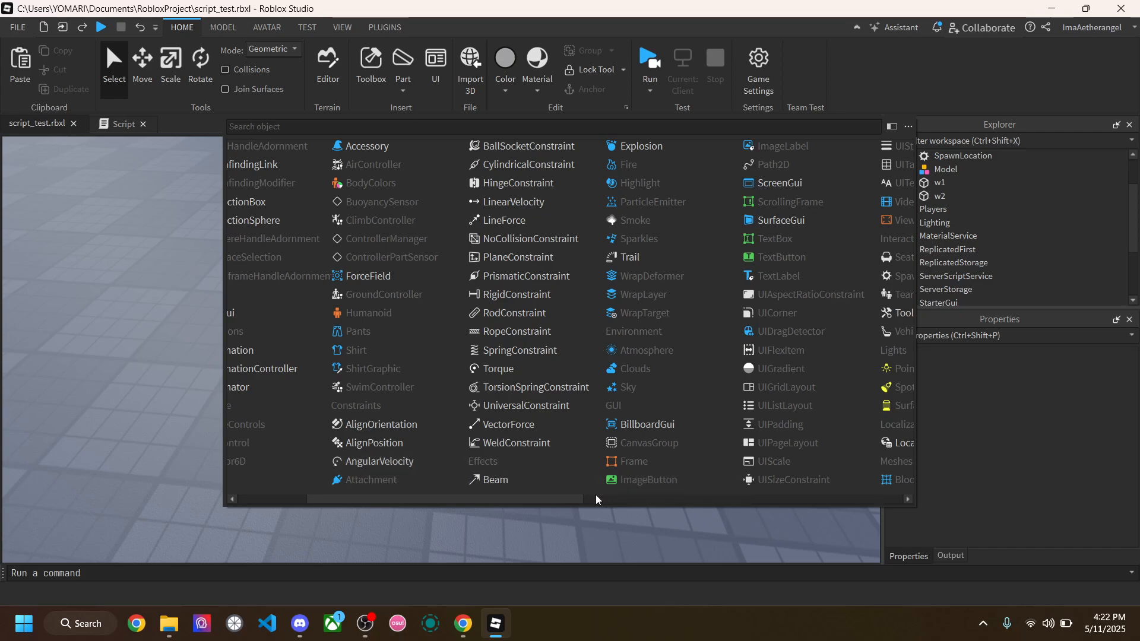
pyautogui.moveTo(537, 500); pyautogui.dragTo(595, 500)
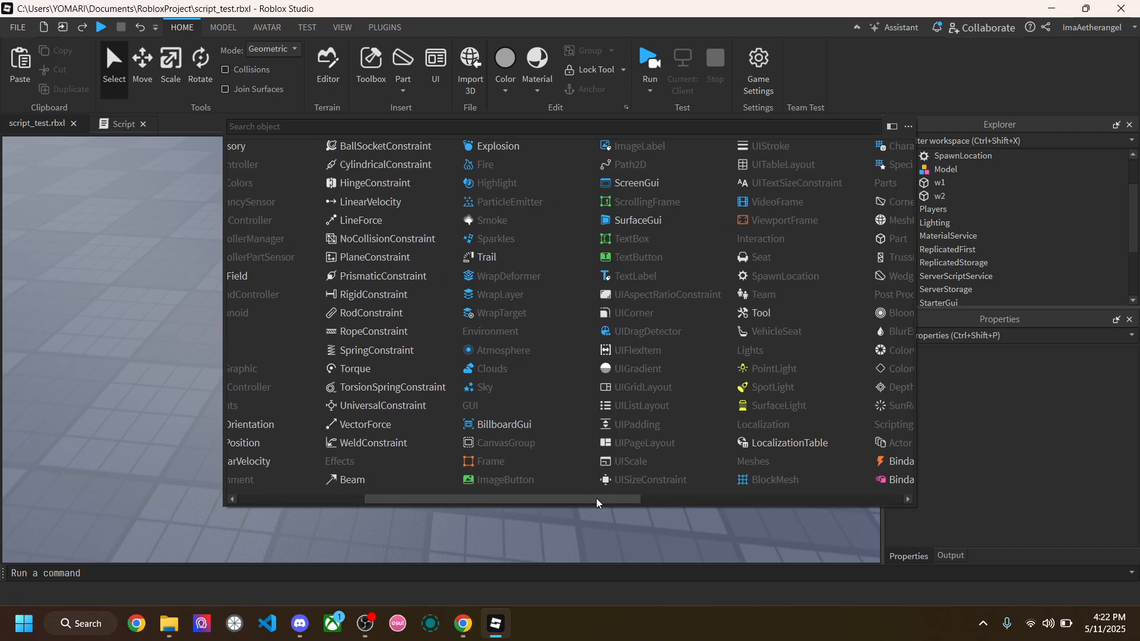
pyautogui.click(572, 561)
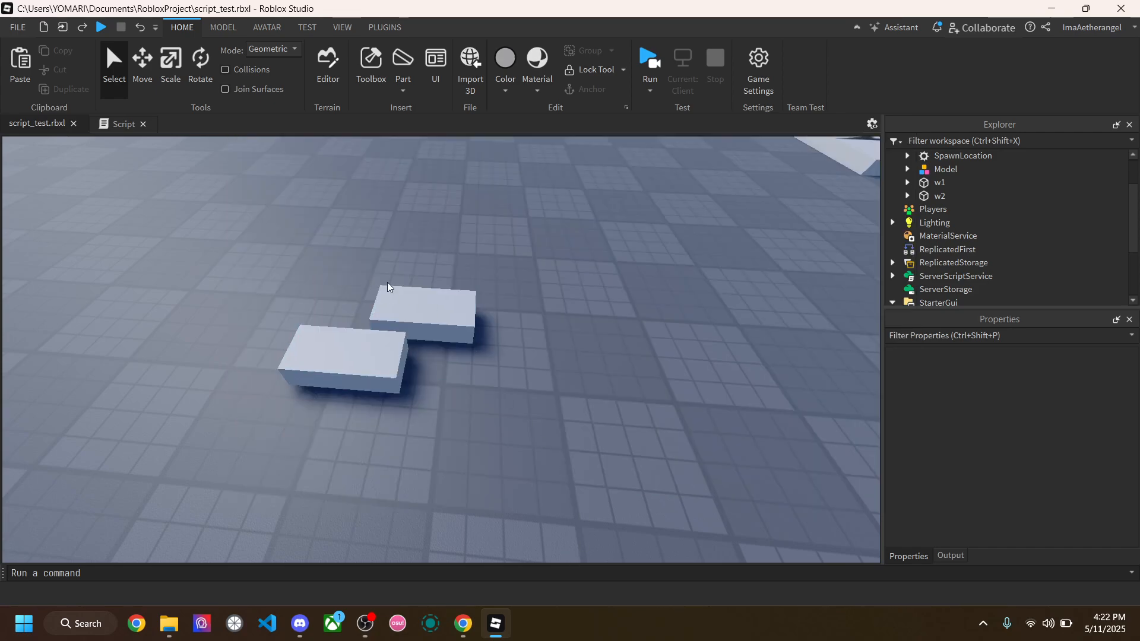
# Step: Highlight the data type notes from cframe to true false in the Script and return to the script_test.rbxl scene
pyautogui.click(124, 124)
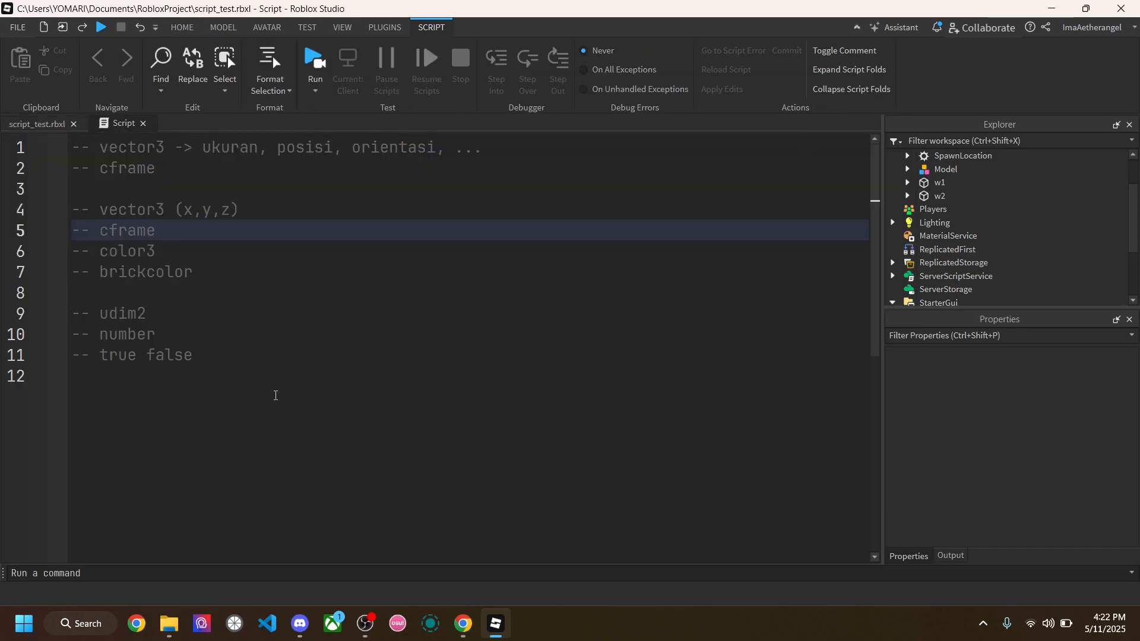
pyautogui.moveTo(274, 394); pyautogui.dragTo(72, 169)
pyautogui.click(37, 124)
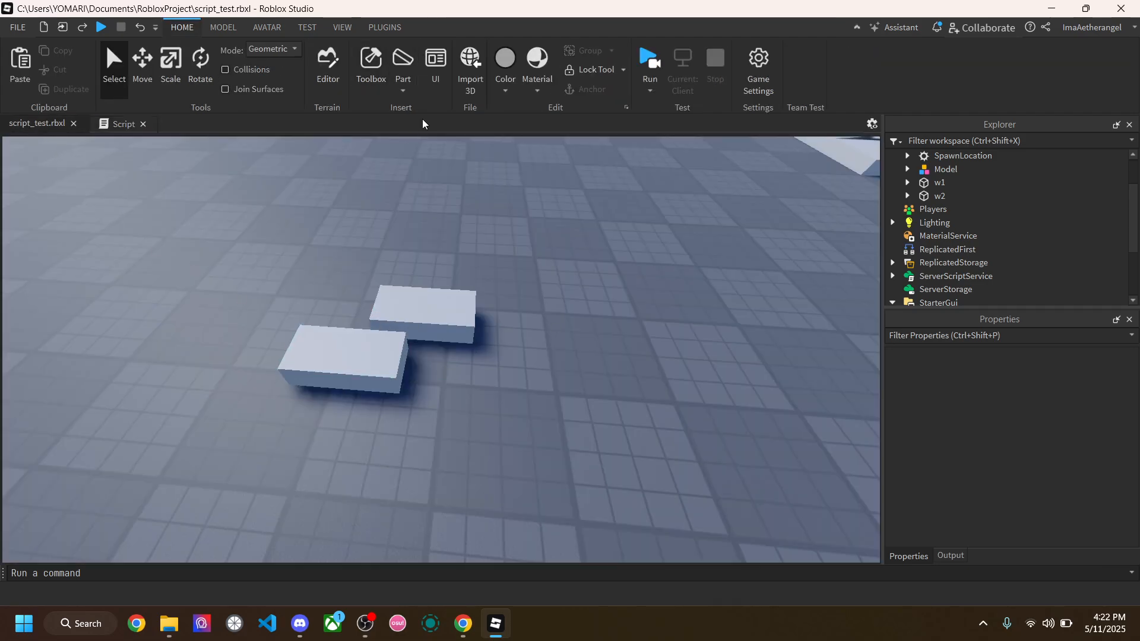
# Step: Select the rear Partkotak inside the model, examine its transform, collision, part and Name properties, and clear the selection
pyautogui.click(402, 92)
pyautogui.click(422, 304)
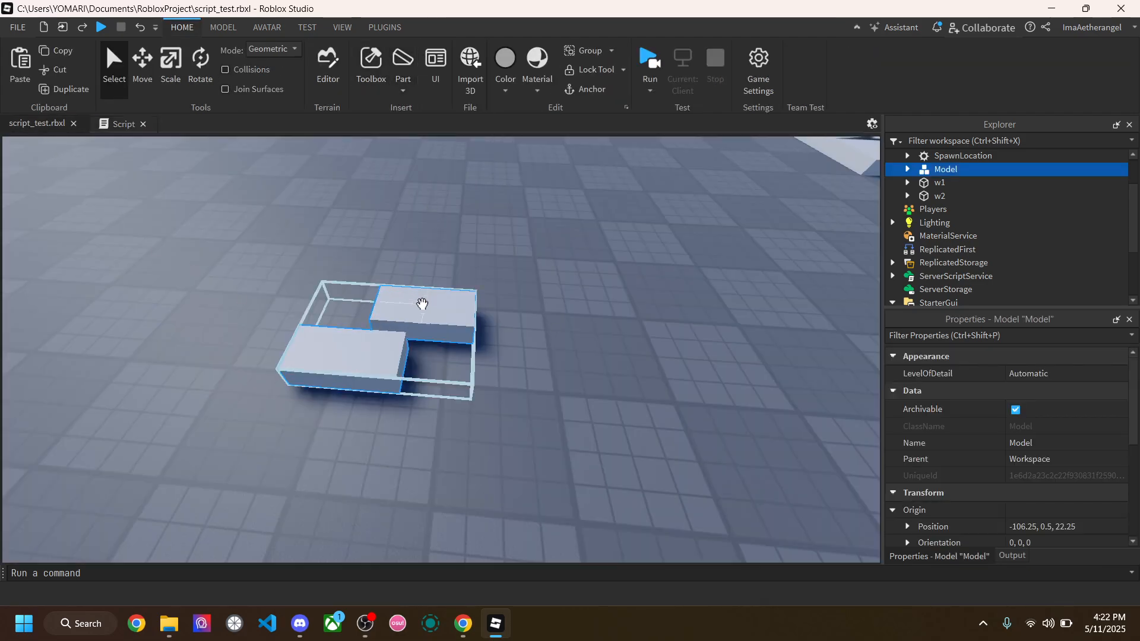
pyautogui.click(422, 304)
pyautogui.scroll(-5, 1031, 435)
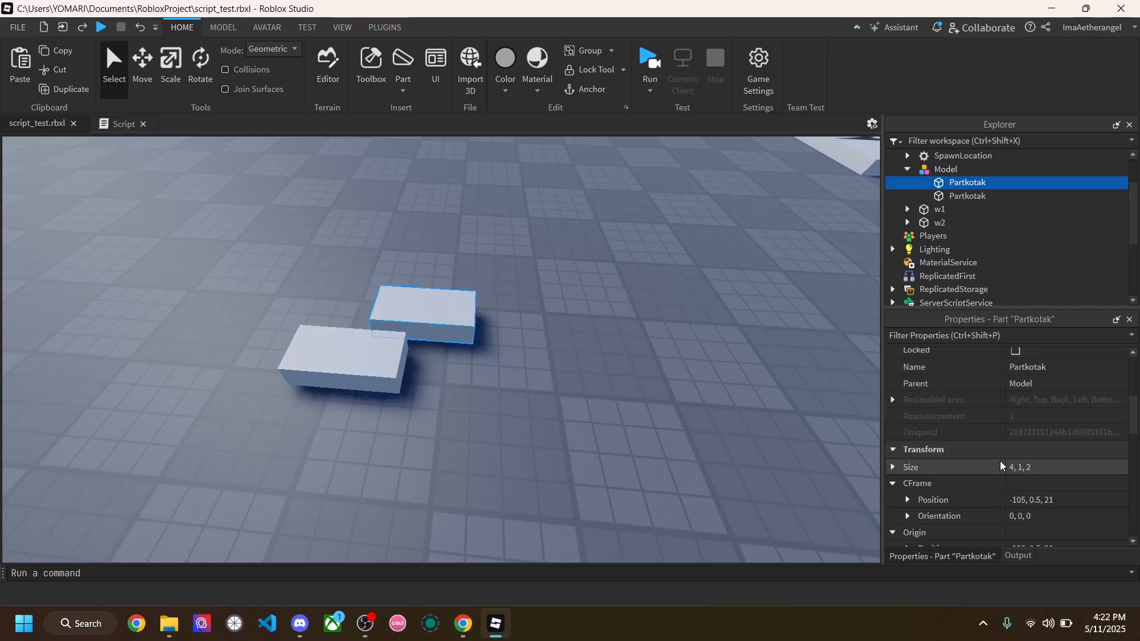
pyautogui.scroll(-3, 1027, 487)
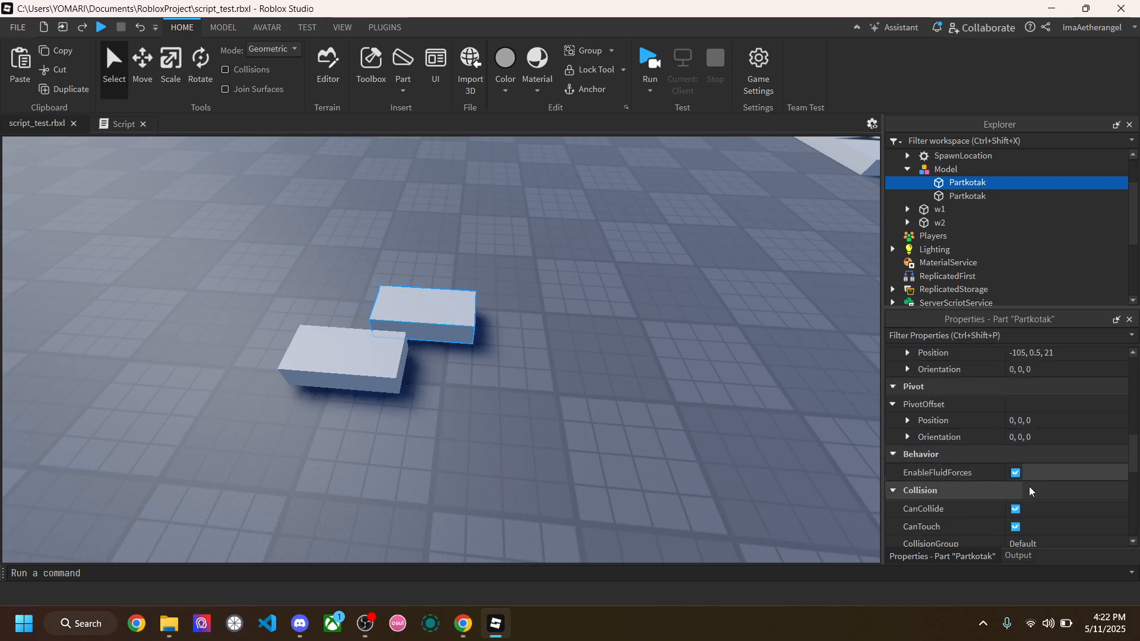
pyautogui.scroll(-4, 1026, 469)
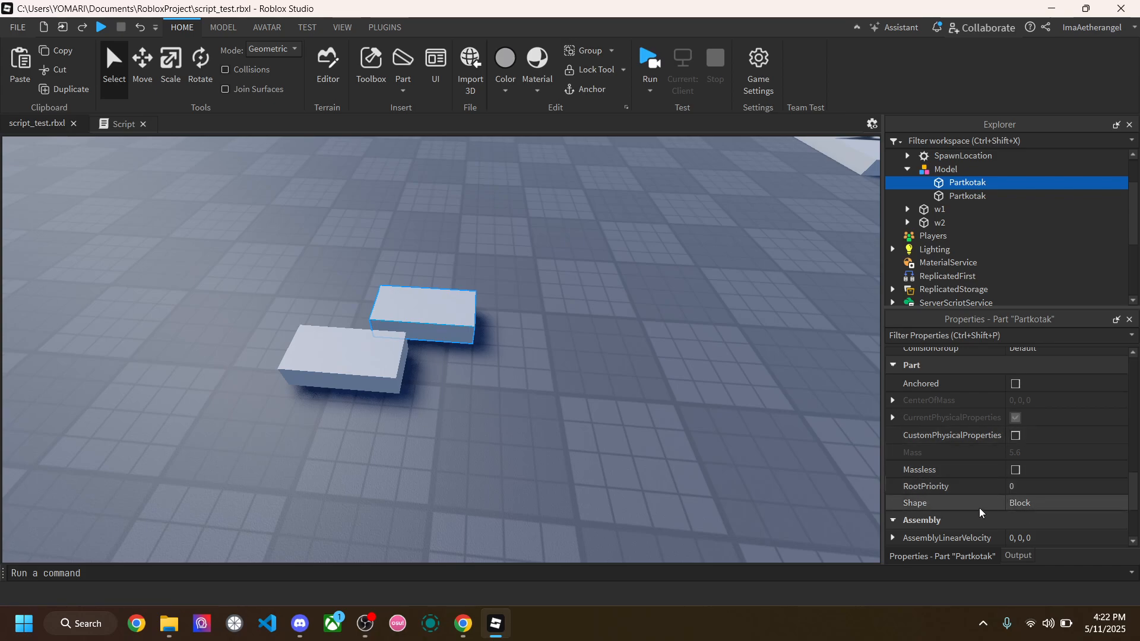
pyautogui.scroll(-1, 980, 511)
pyautogui.scroll(10, 1015, 451)
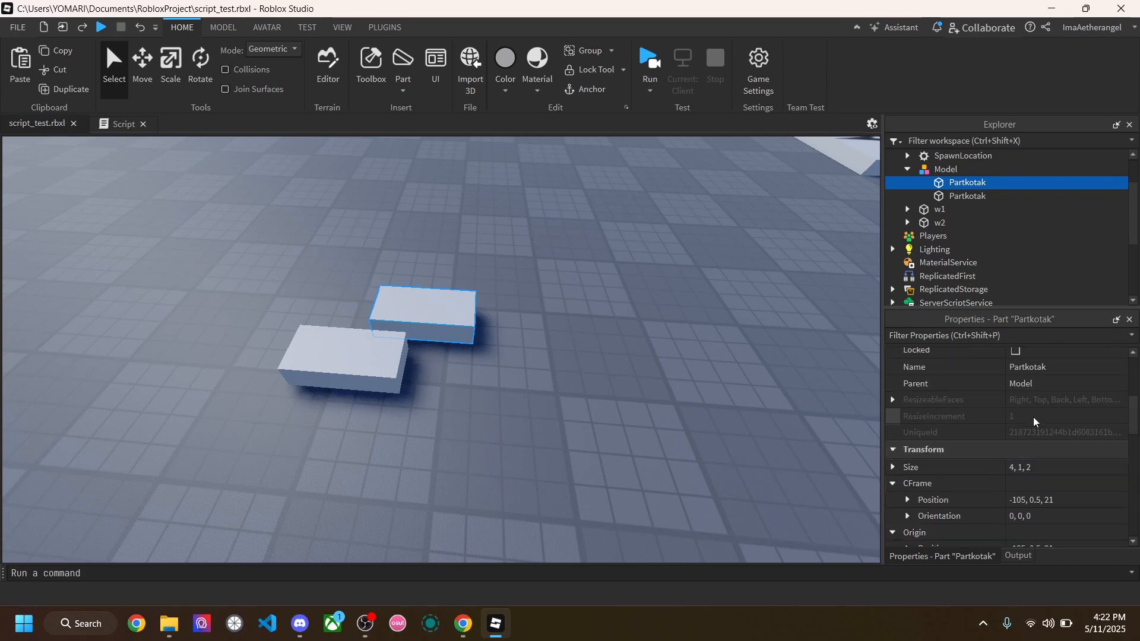
pyautogui.click(1038, 367)
pyautogui.moveTo(1040, 366); pyautogui.dragTo(1082, 365)
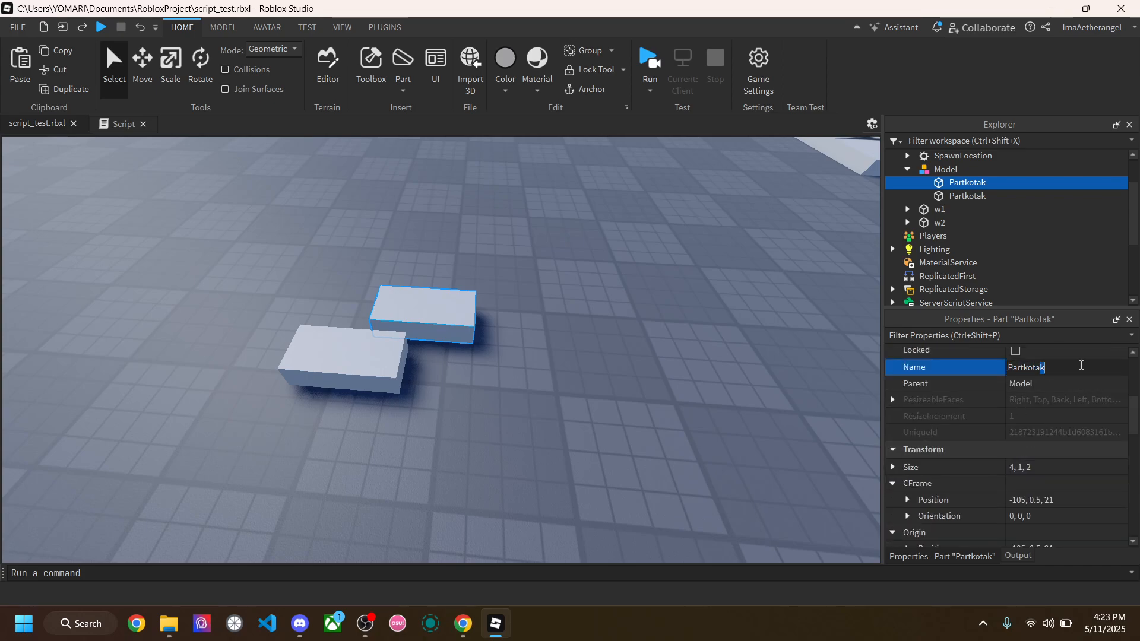
pyautogui.click(766, 362)
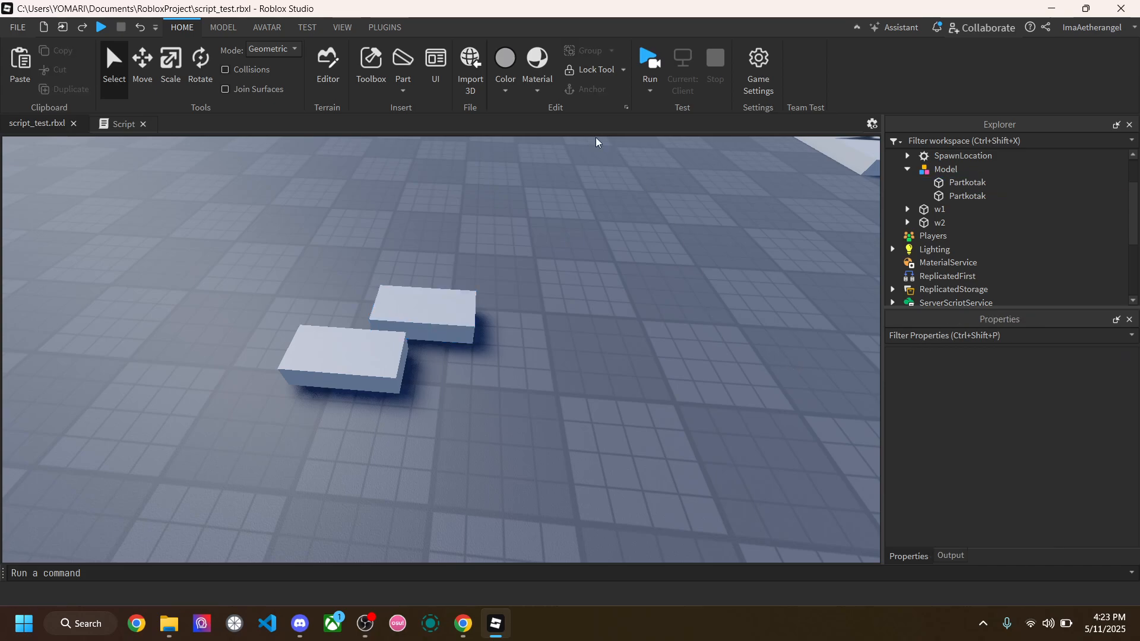
# Step: Insert a PointLight into the Workspace and set its Brightness to 0
pyautogui.hotkey('ctrl', 'i')
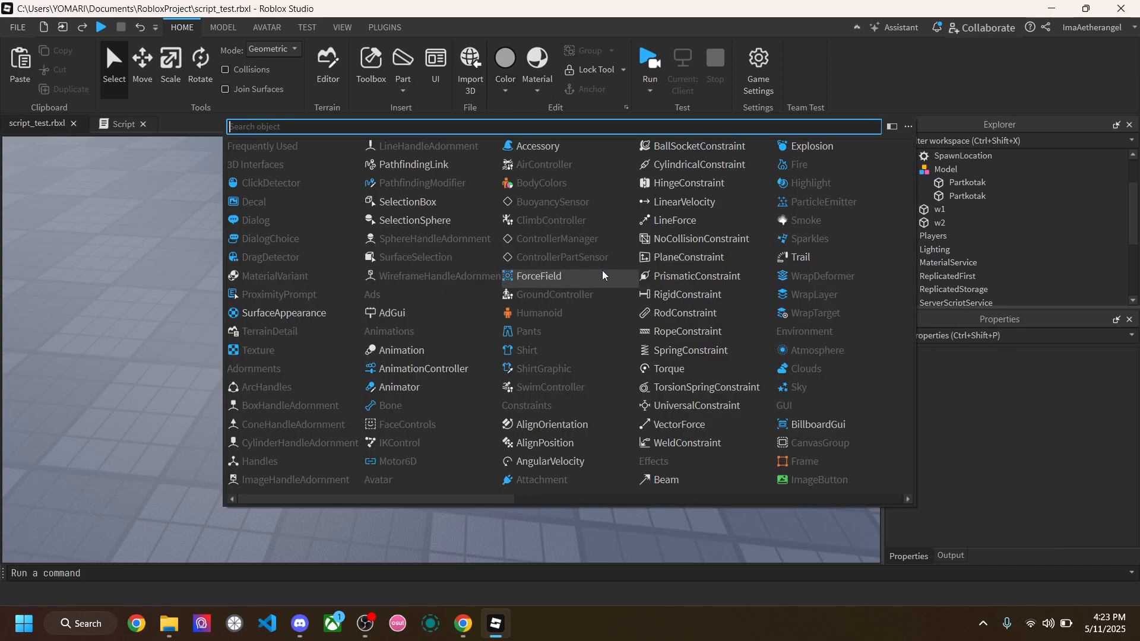
pyautogui.click(503, 501)
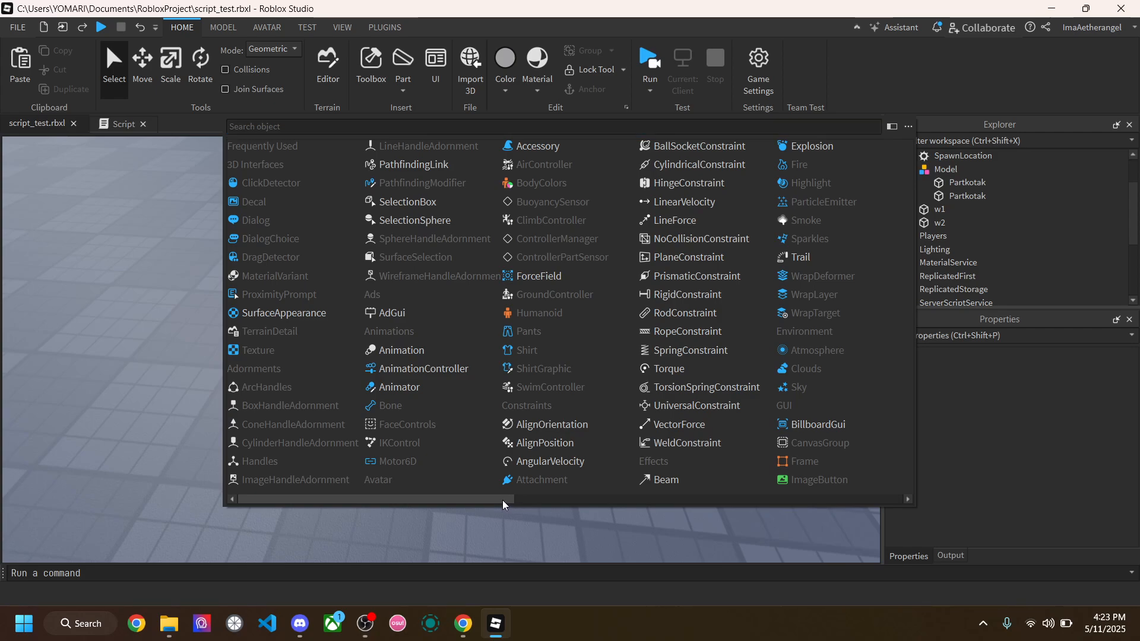
pyautogui.moveTo(503, 505); pyautogui.dragTo(690, 502)
pyautogui.click(616, 371)
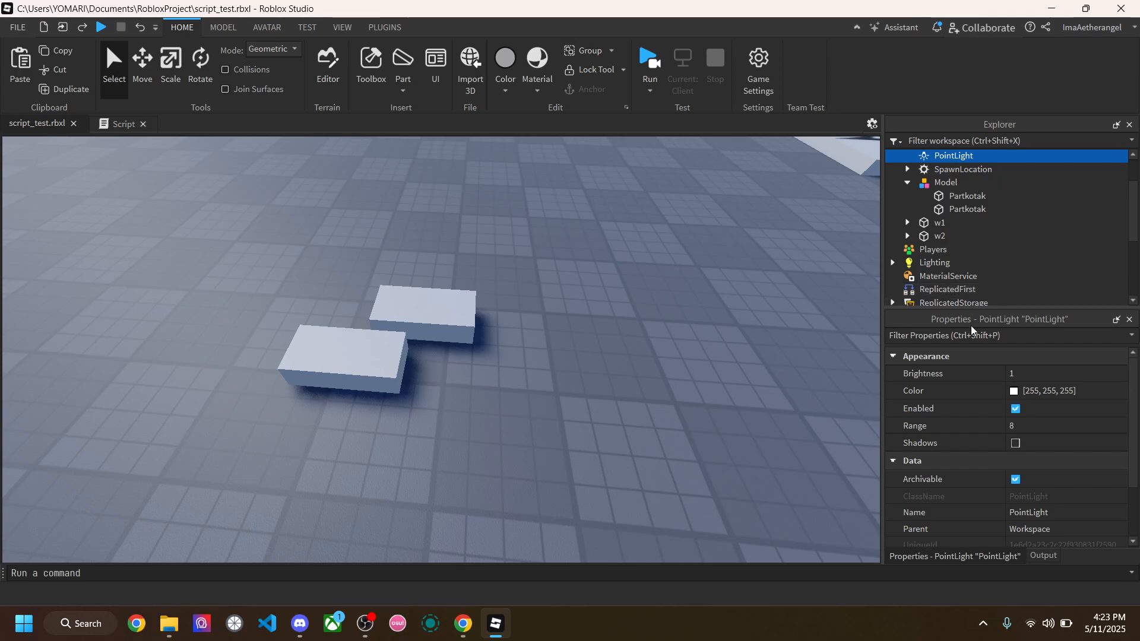
pyautogui.click(1014, 374)
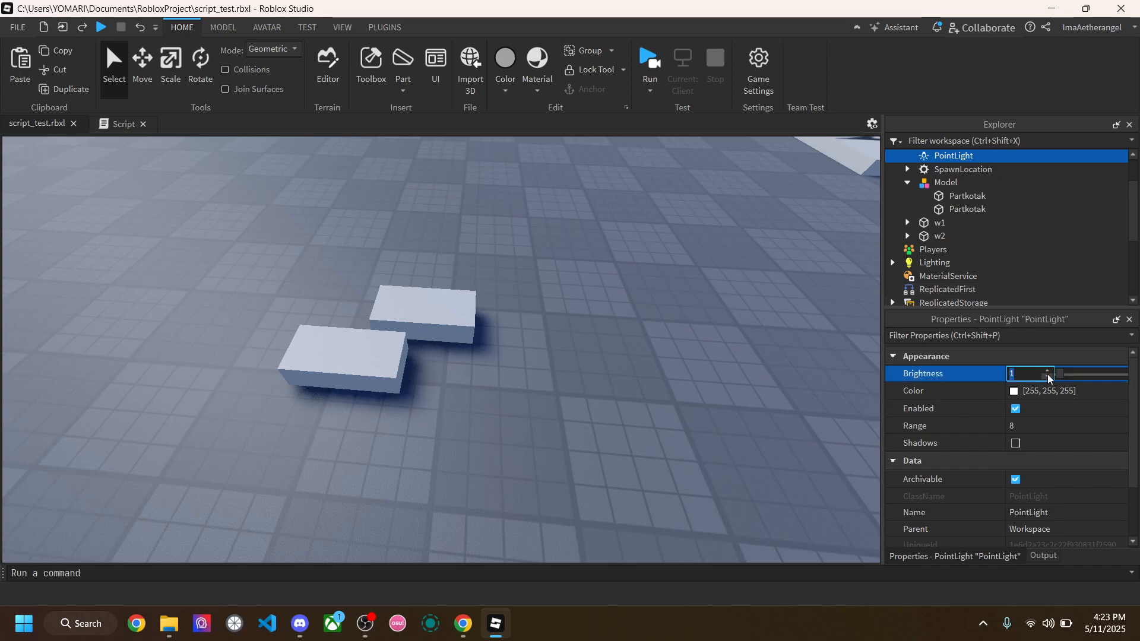
pyautogui.moveTo(1059, 376)
pyautogui.mouseDown()
pyautogui.moveTo(1083, 378)
pyautogui.moveTo(1063, 381)
pyautogui.mouseUp()
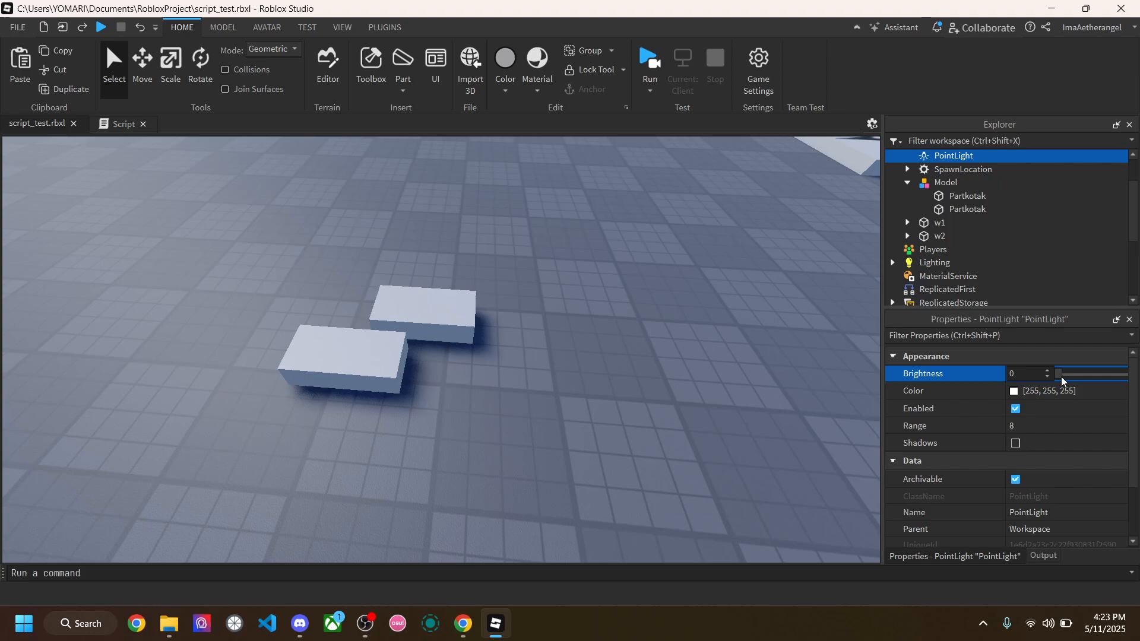
# Step: Review the PointLight's Color, Enabled, Range, Name and remaining data properties, keeping their values as they are
pyautogui.click(1045, 391)
pyautogui.click(1013, 391)
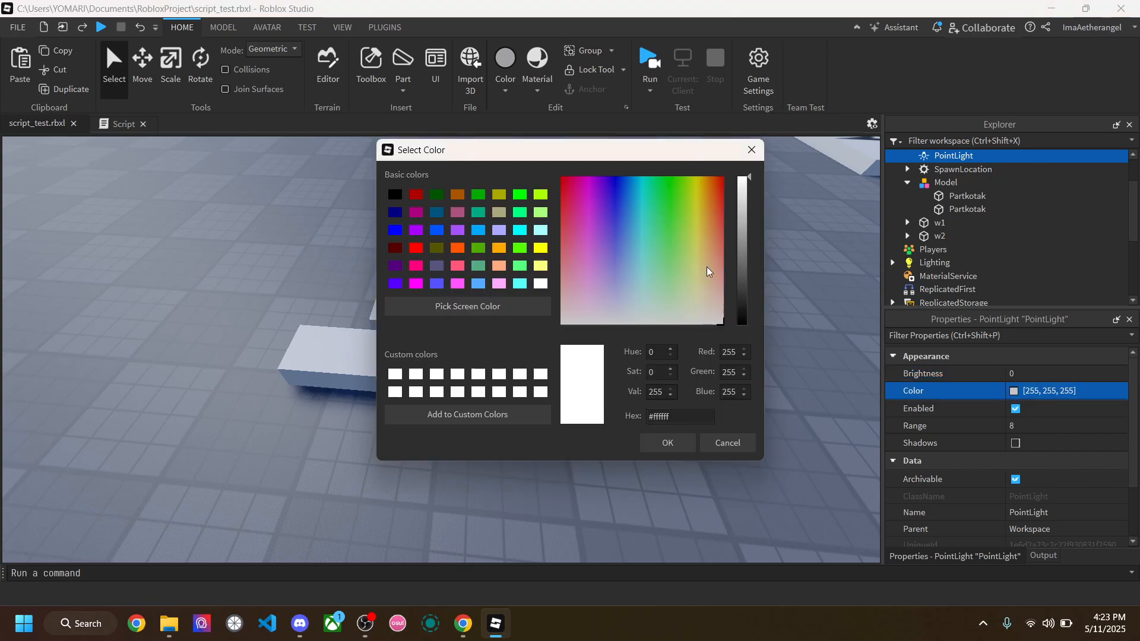
pyautogui.click(727, 443)
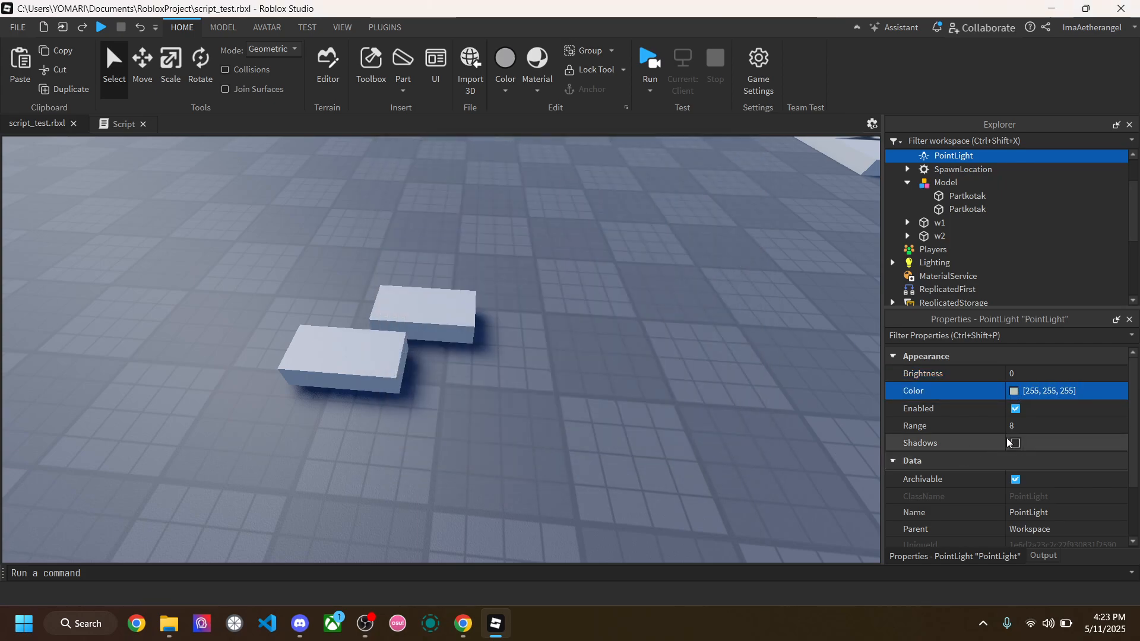
pyautogui.click(1017, 409)
pyautogui.click(1016, 409)
pyautogui.click(1020, 426)
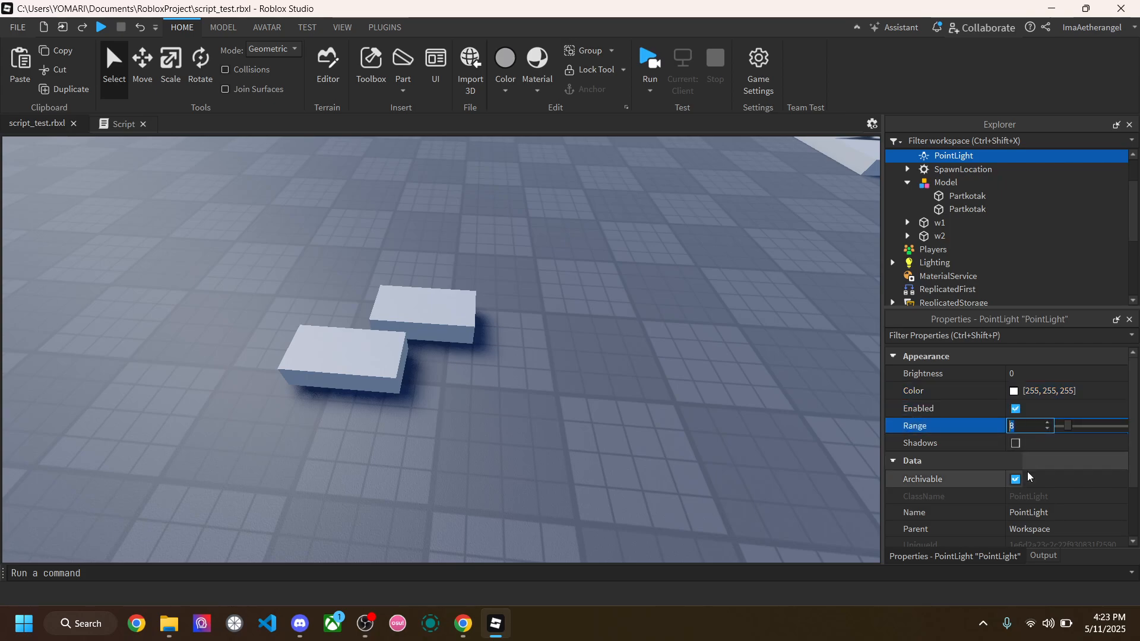
pyautogui.click(1051, 512)
pyautogui.scroll(-3, 1074, 500)
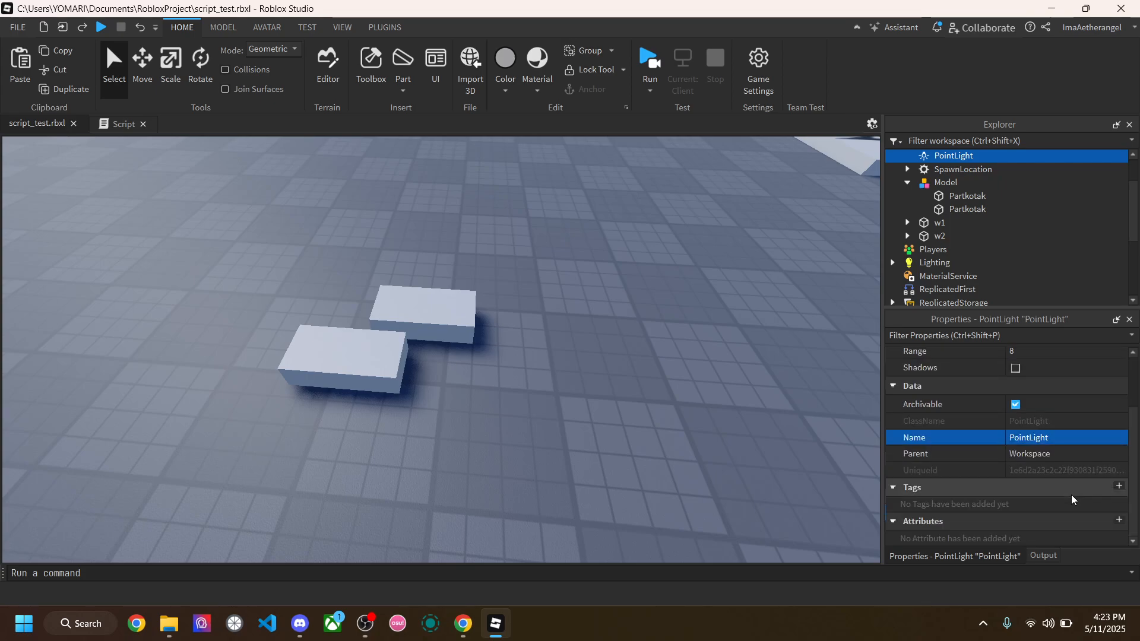
pyautogui.scroll(3, 1068, 502)
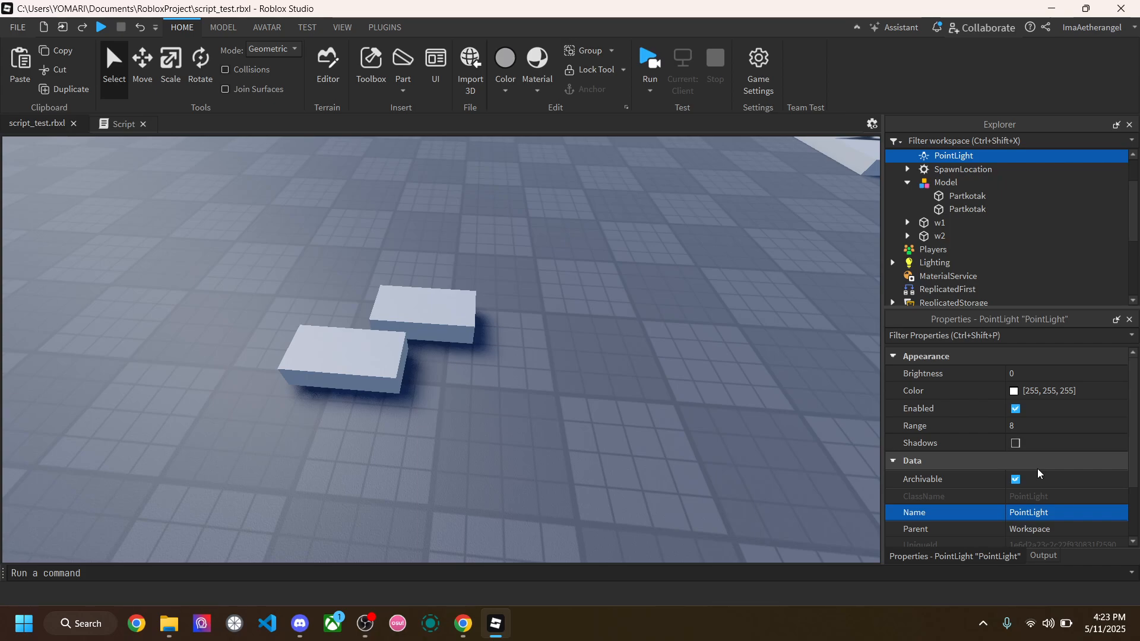
# Step: Return to the Script's data type notes and place the cursor on the empty line 12
pyautogui.click(121, 123)
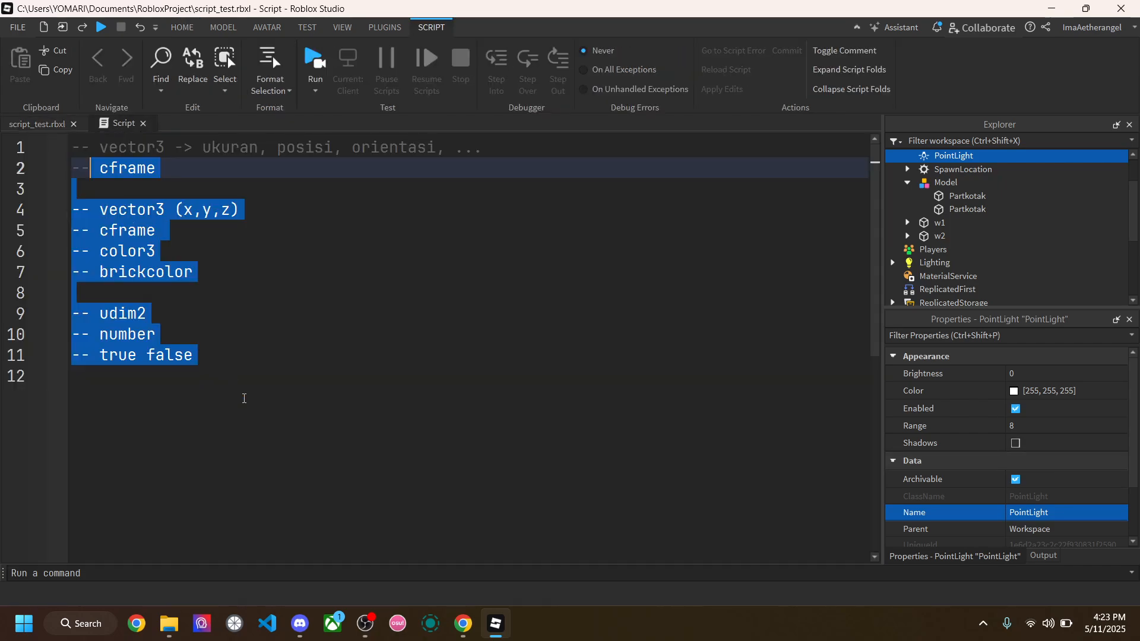
pyautogui.click(241, 396)
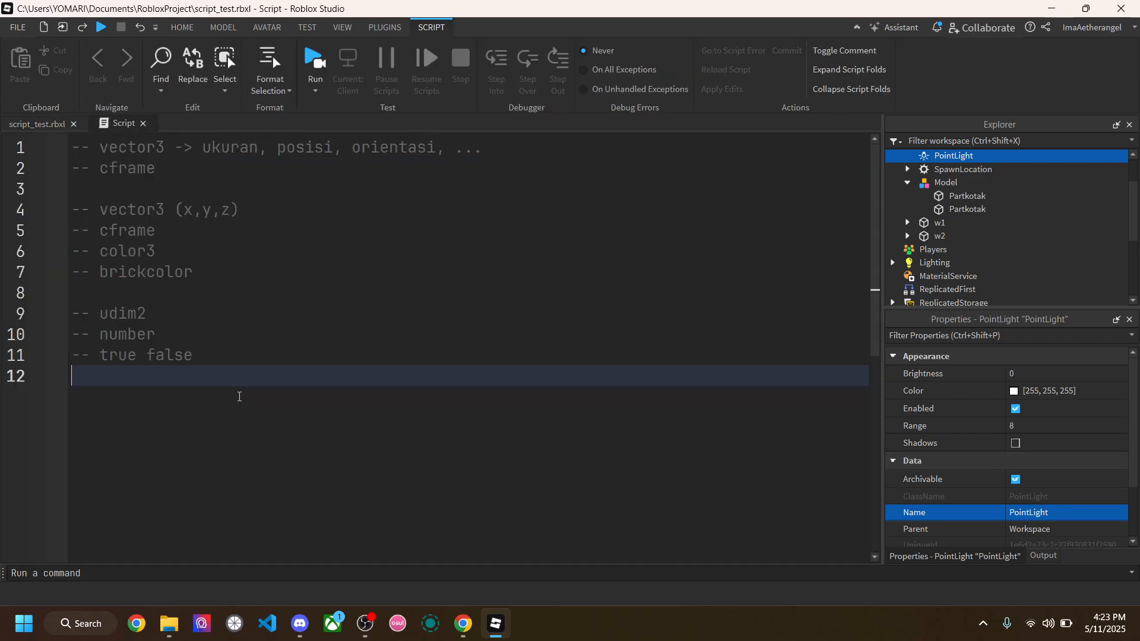